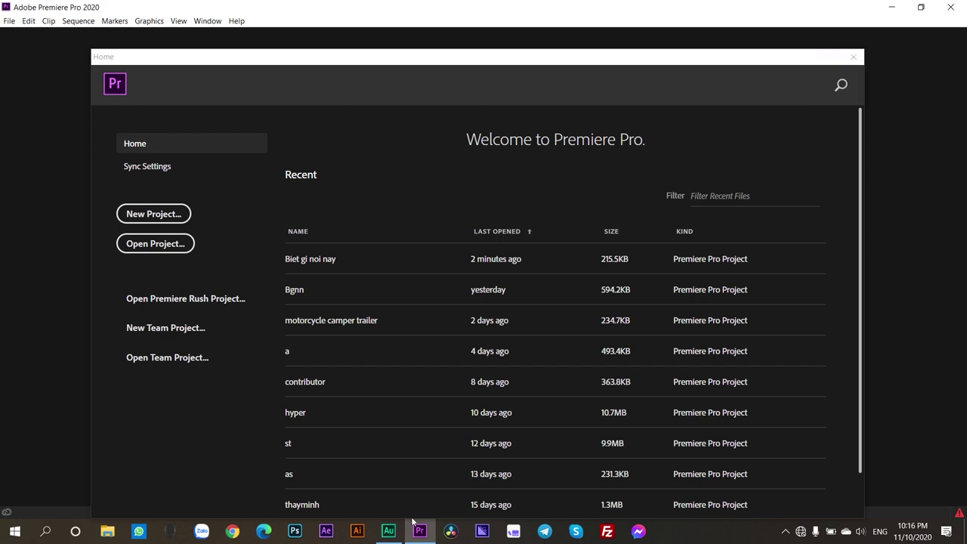
Open the recent project 'Biet gi noi nay' from the Home screen's Recent list
left_click(302, 259)
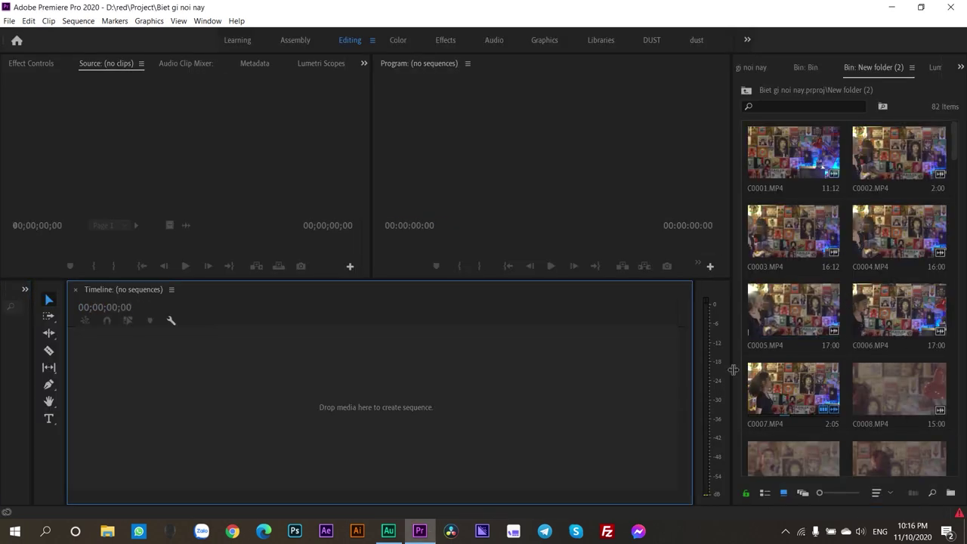
Load C0007.MP4 into the Source monitor and jump near the start of the clip
double_click(780, 403)
left_click_drag(780, 402, 286, 296)
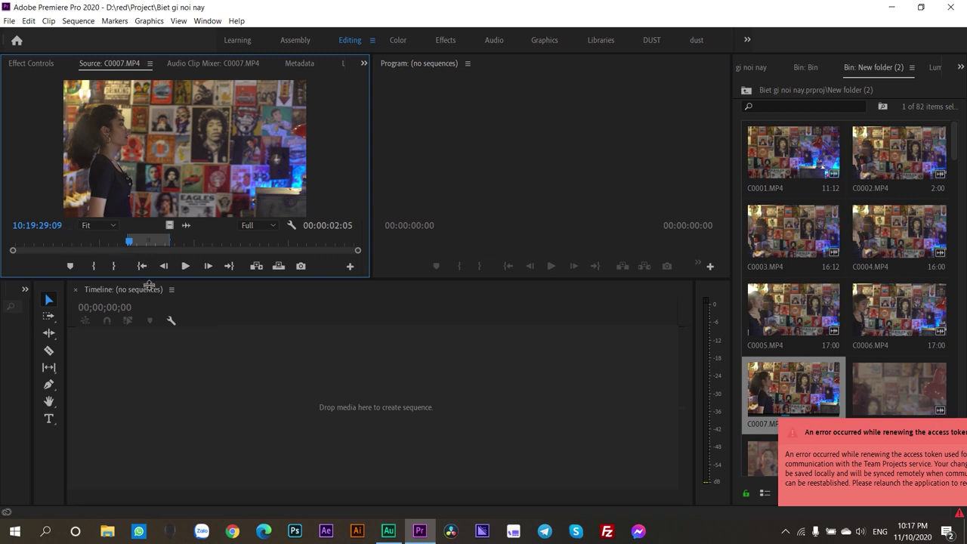
left_click(26, 247)
left_click(37, 246)
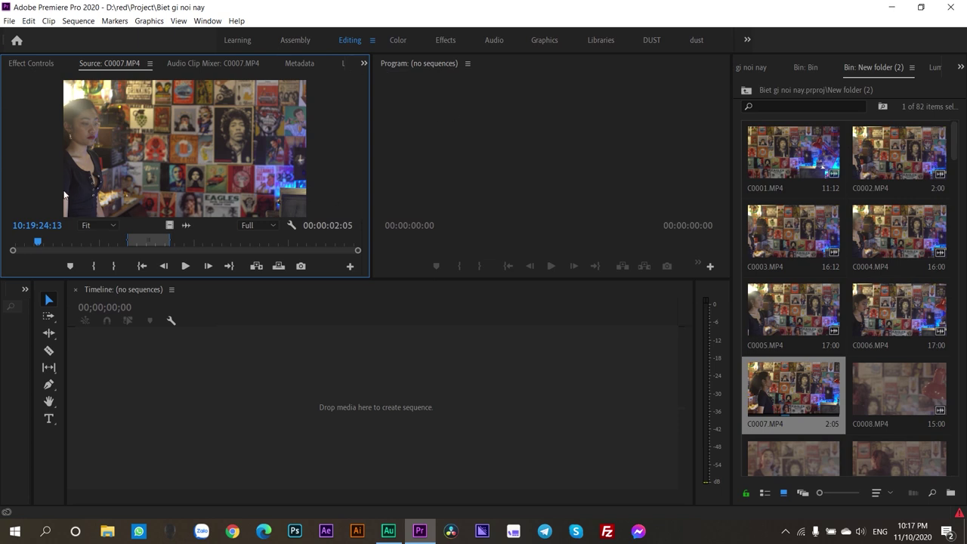
Try the Source monitor at 100% and 10% zoom, then set it back to Fit
left_click(99, 225)
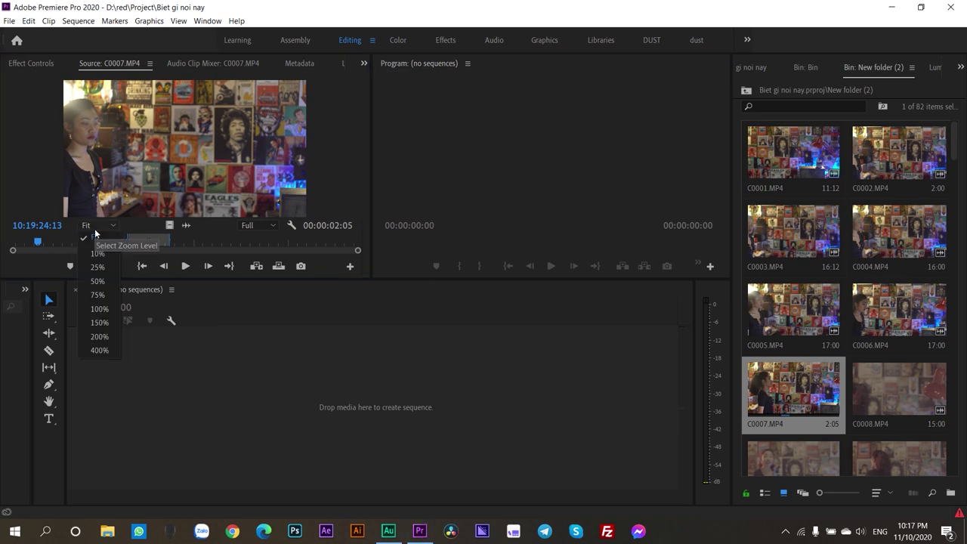
left_click(106, 310)
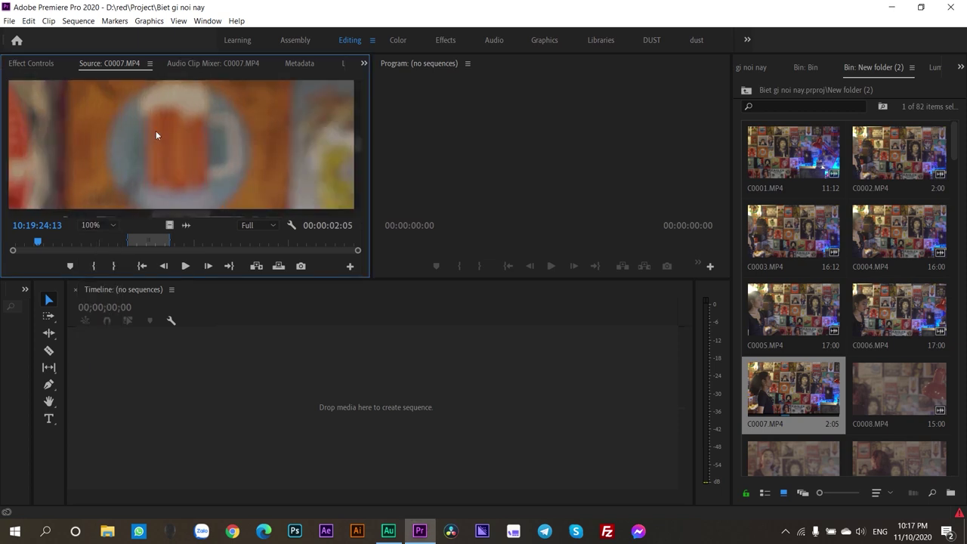
left_click(96, 225)
left_click(95, 253)
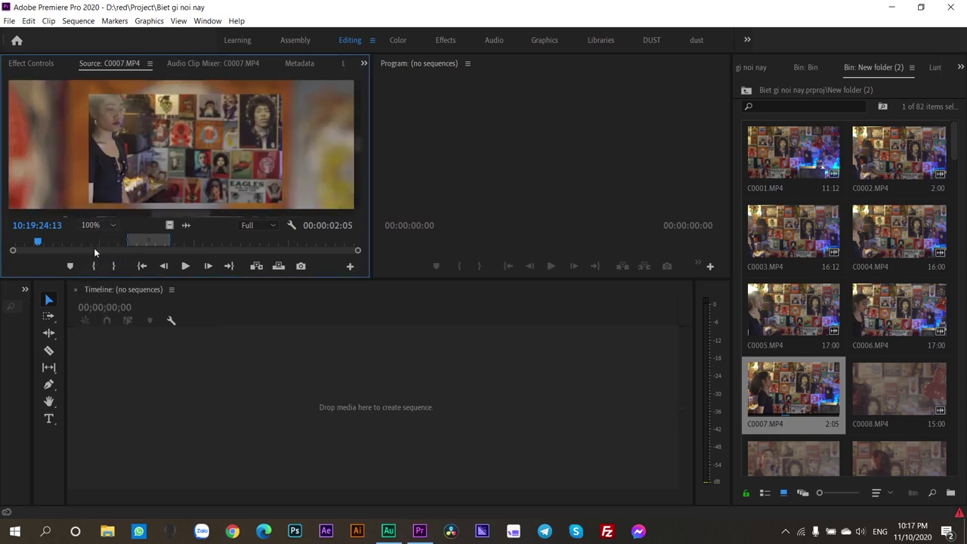
left_click(92, 225)
left_click(96, 238)
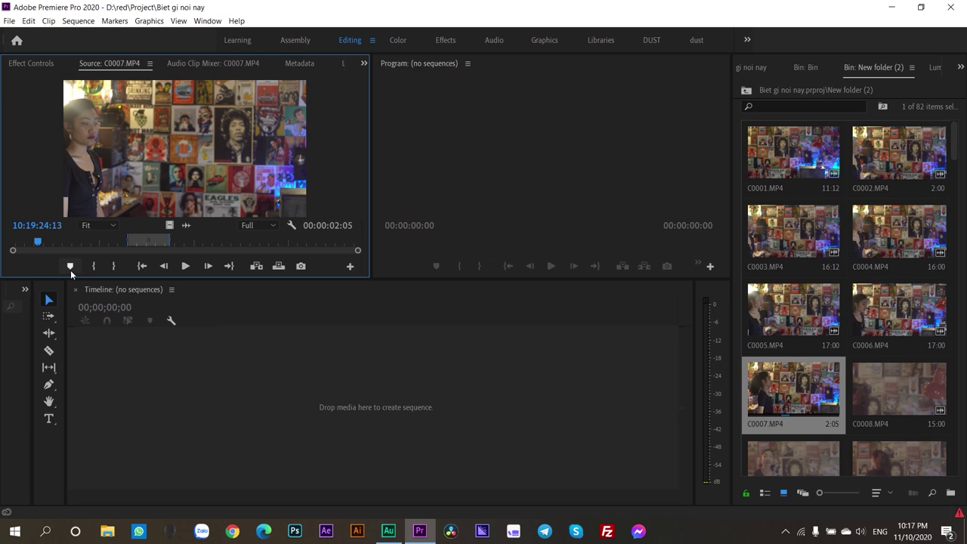
Scrub C0007 to 10:19:28:18, step forward a few frames, and play it to 10:19:34:23
left_click_drag(38, 242, 117, 241)
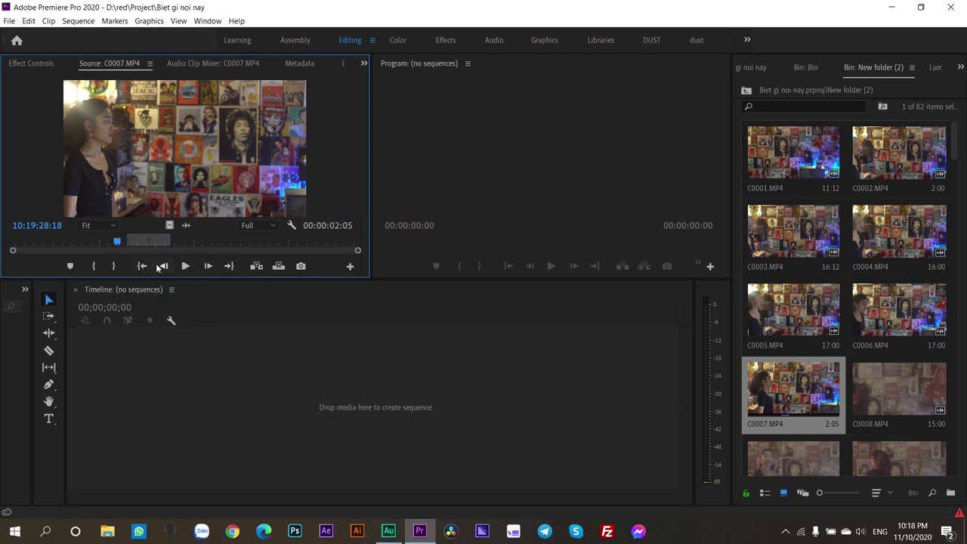
key("Right")
key("Right")
key("Right")
key("Right")
key("Right")
key("Right")
key("Right")
key("Right")
key("Right")
key("Right")
key("Right")
key("Right")
key("Right")
key("Right")
key("Right")
key("Right")
key("Right")
key("Right")
key("Right")
key("Right")
key("Right")
key("Right")
key("Right")
key("Right")
key("Right")
key("Right")
key("Right")
key("Right")
key("Right")
key("Right")
key("Right")
key("Right")
key("Right")
key("Right")
key("Right")
key("Right")
key("Right")
key("Right")
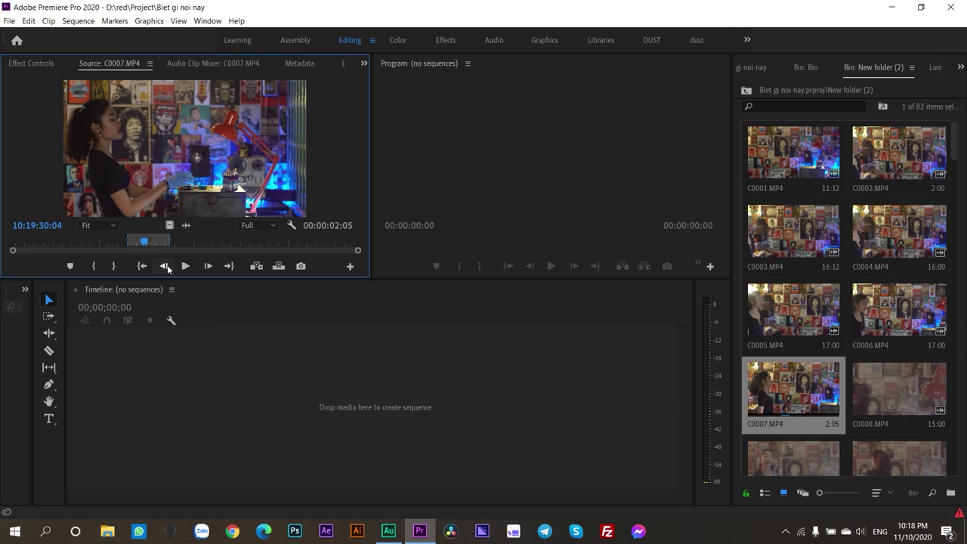
key("Right")
key("Right")
key("Right")
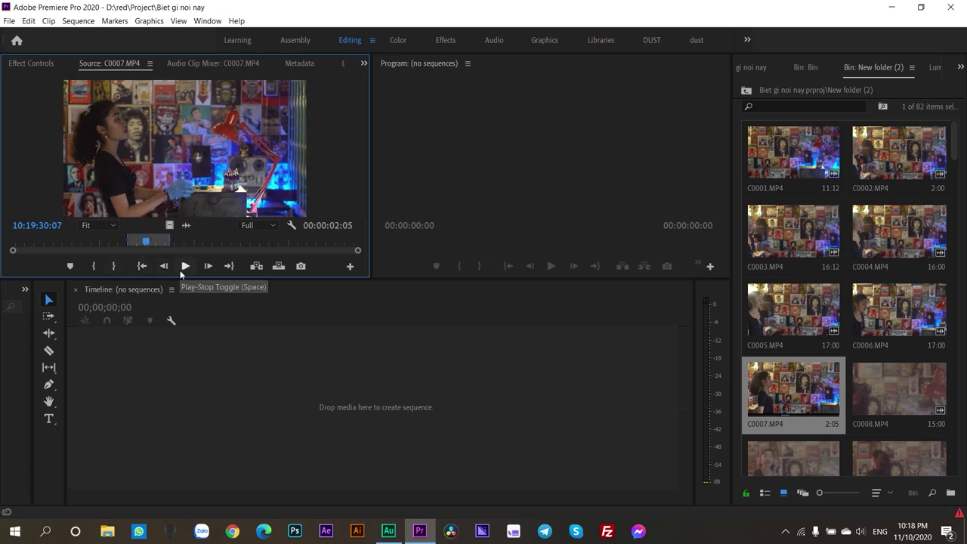
left_click(185, 266)
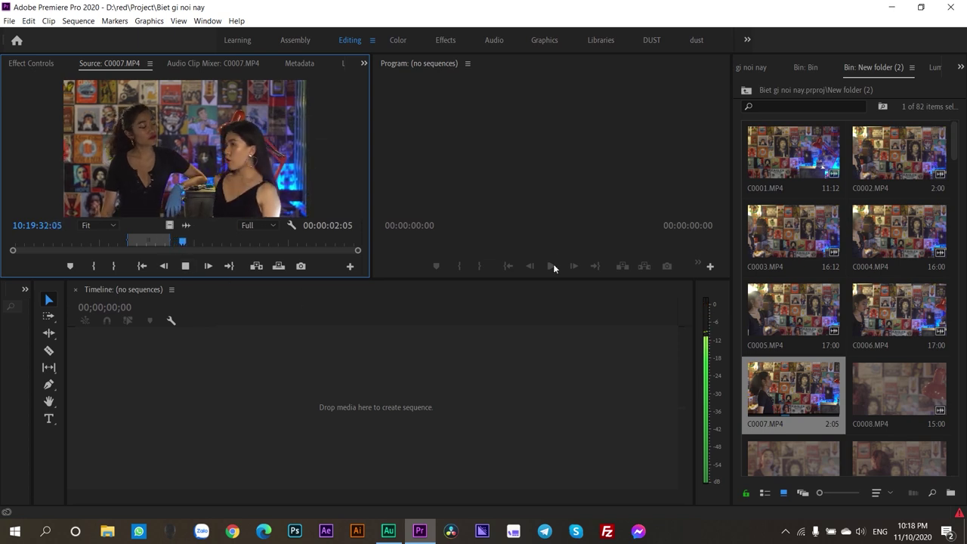
left_click(553, 264)
left_click(186, 266)
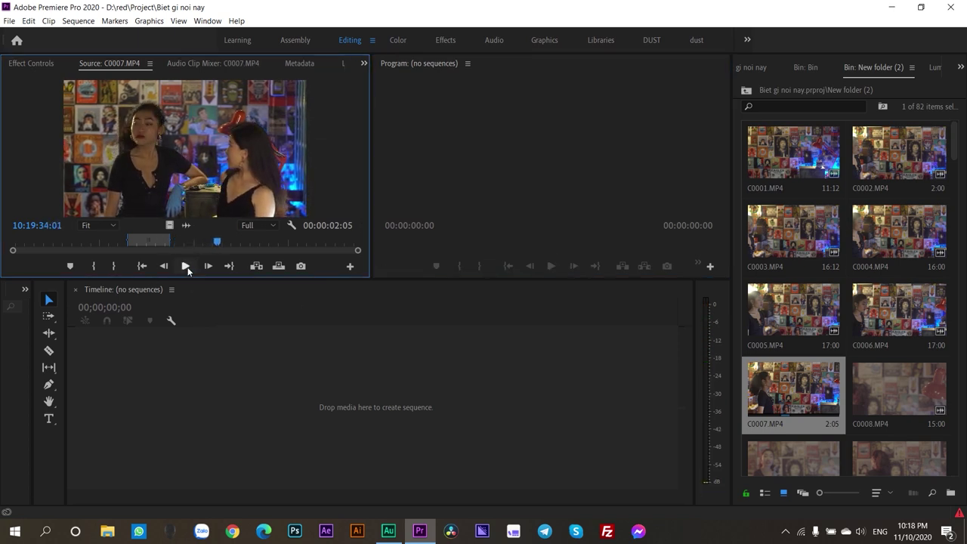
key("space")
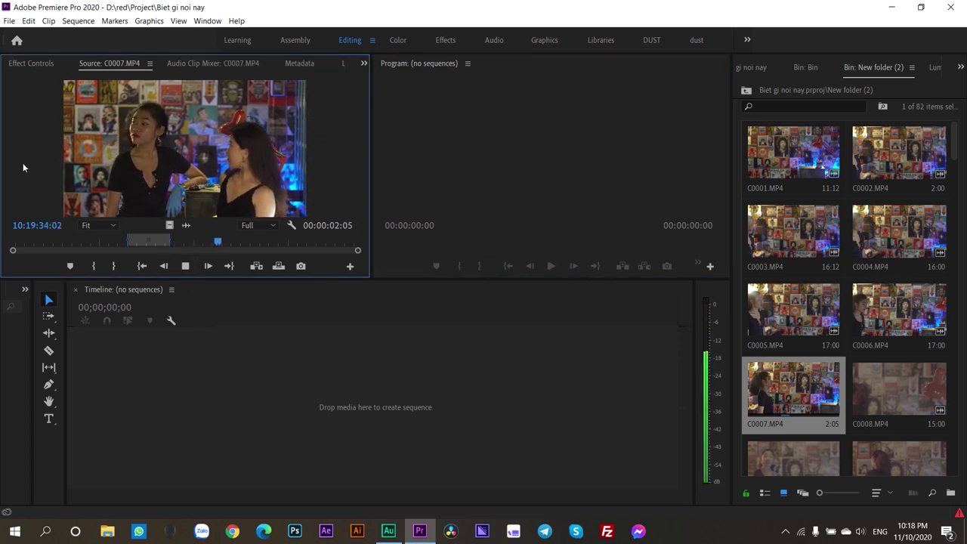
key("space")
left_click(298, 346)
left_click(583, 231)
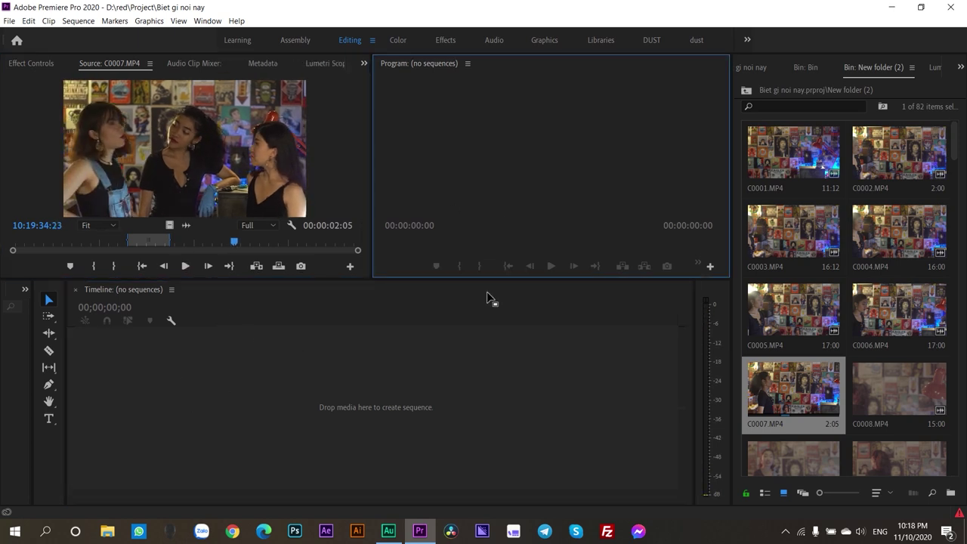
left_click(262, 175)
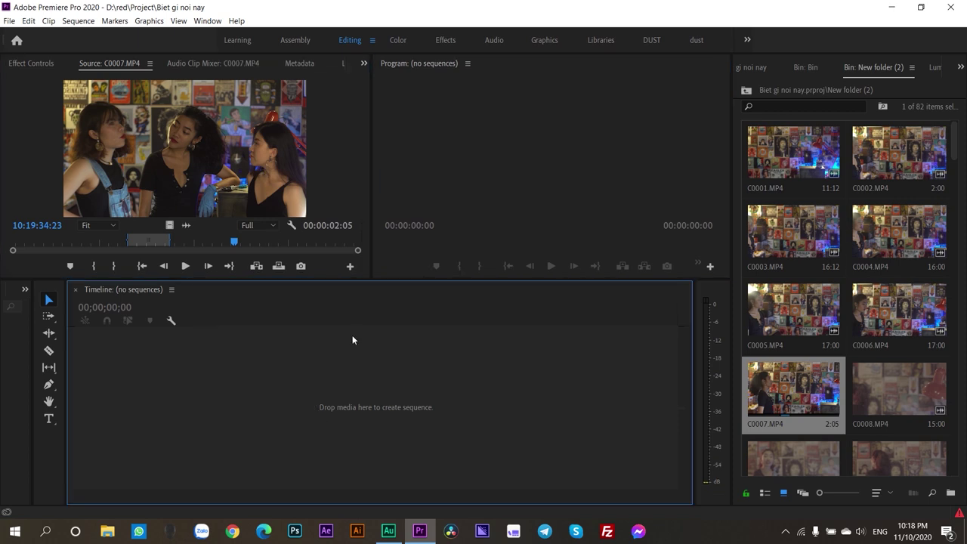
left_click(240, 391)
left_click(211, 141)
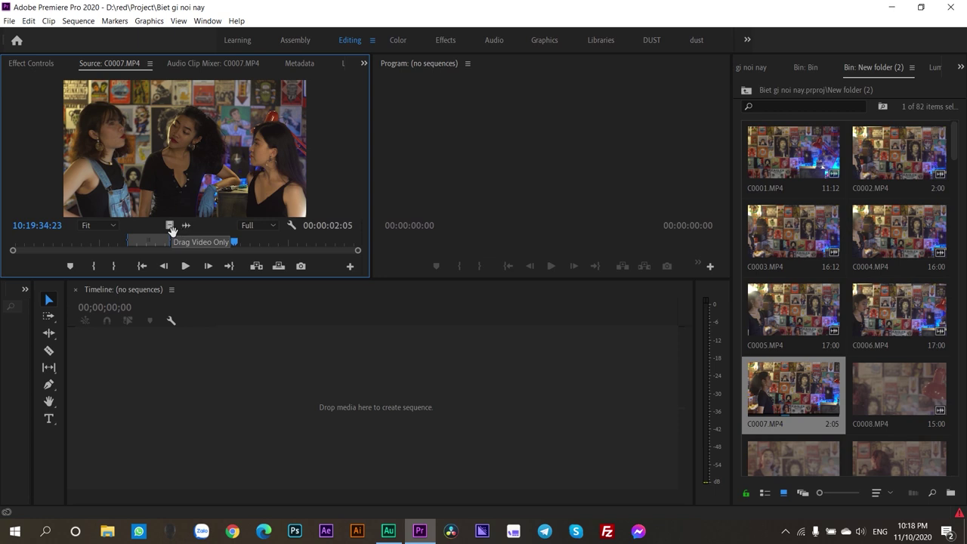
left_click(294, 440)
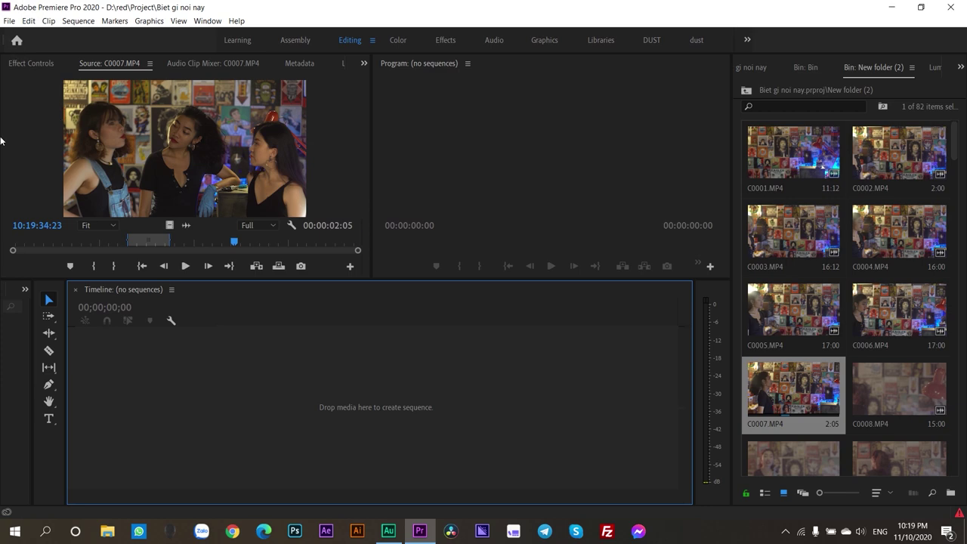
left_click(7, 22)
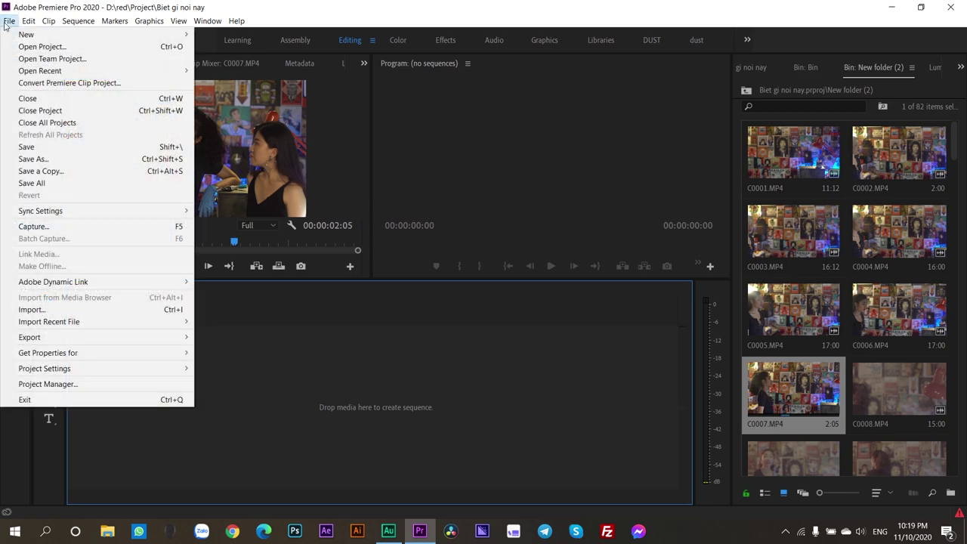
Cancel the new-item prompt and drop clip C0007 onto the empty timeline
mouse_move(28, 36)
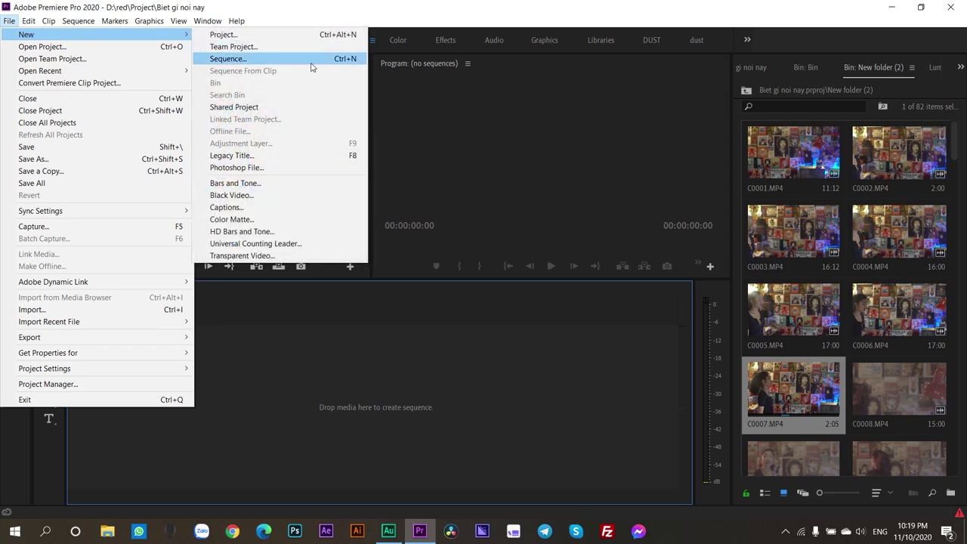
left_click(545, 152)
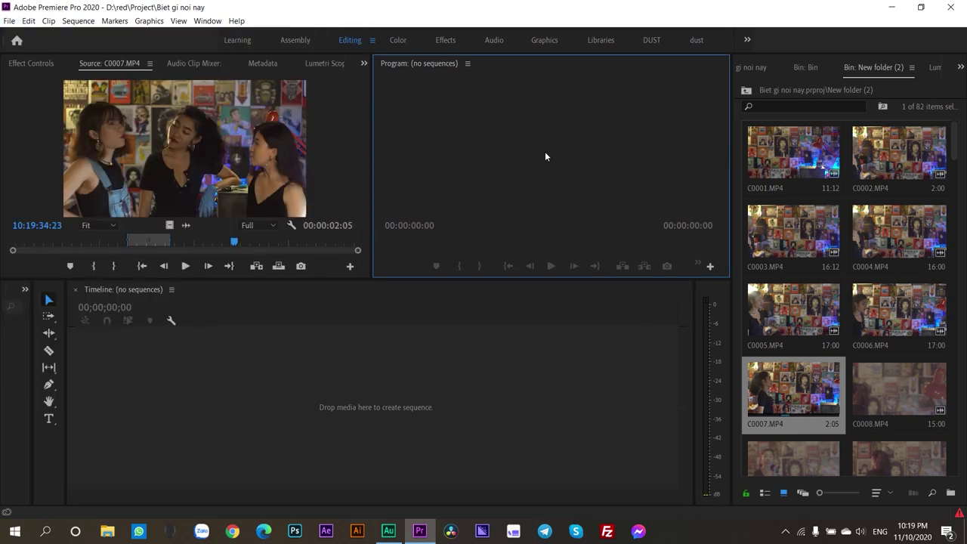
left_click_drag(778, 389, 351, 417)
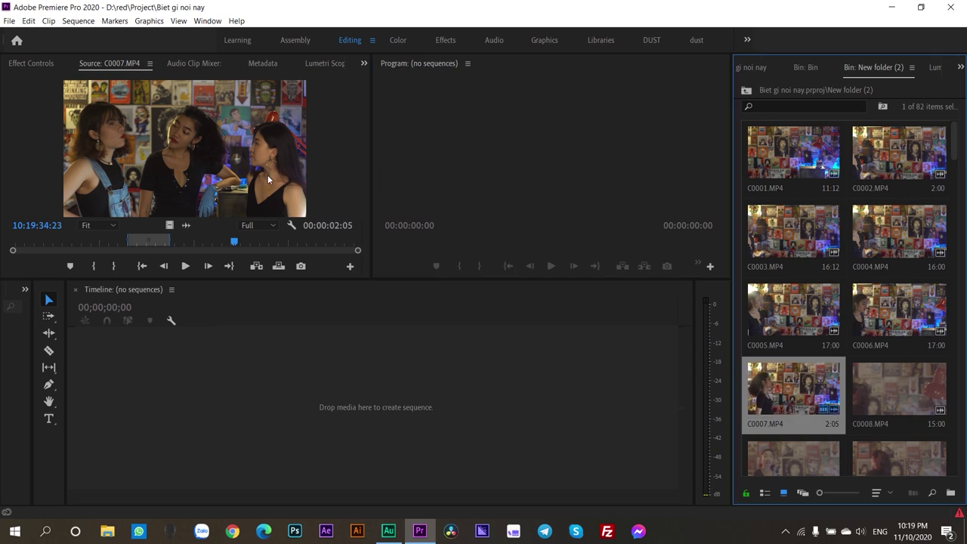
mouse_move(352, 418)
left_mouse_down()
mouse_move(313, 432)
mouse_move(306, 425)
left_mouse_up()
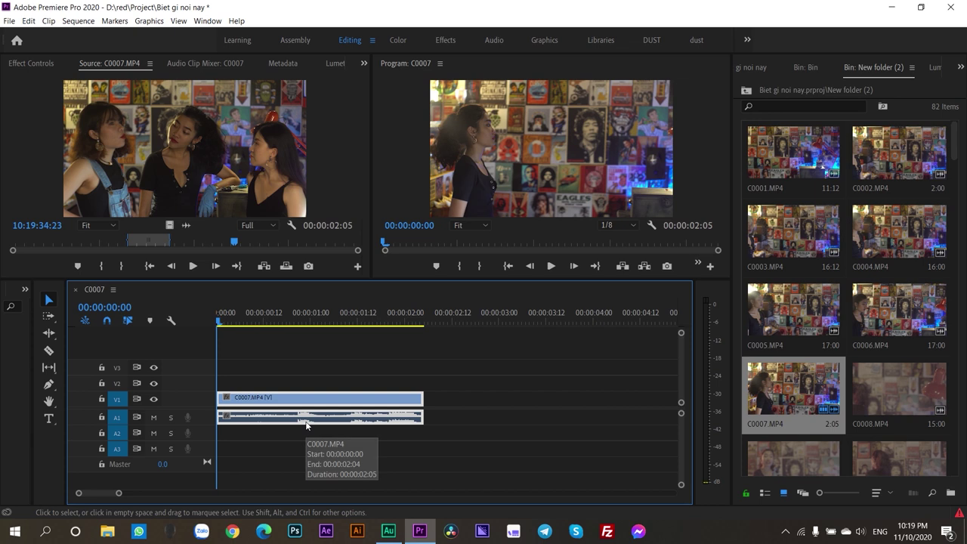
Undo the sequence auto-made from C0007 and start a New Sequence instead
key("ctrl+z")
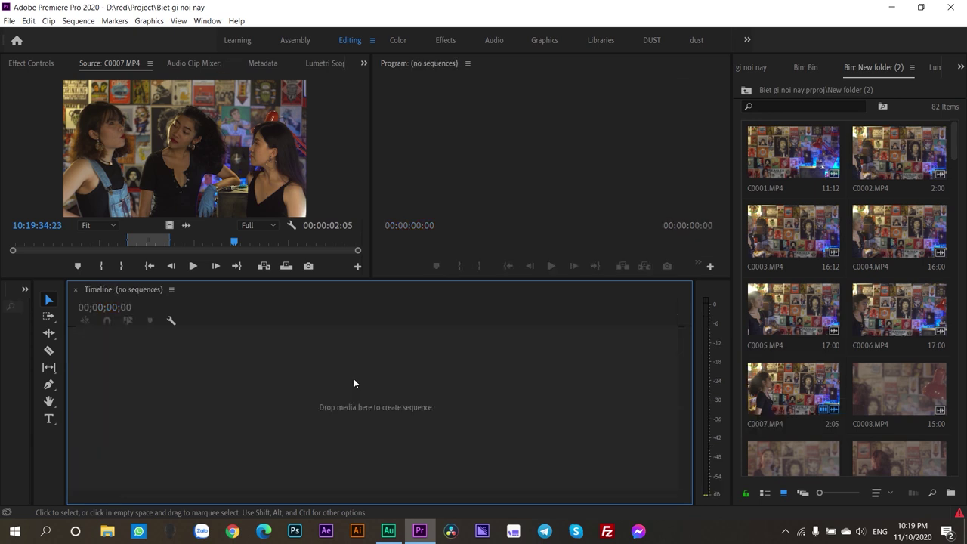
key("ctrl+n")
left_click(368, 447)
Name the new sequence 'Red 1'
double_click(369, 447)
type("Red 1")
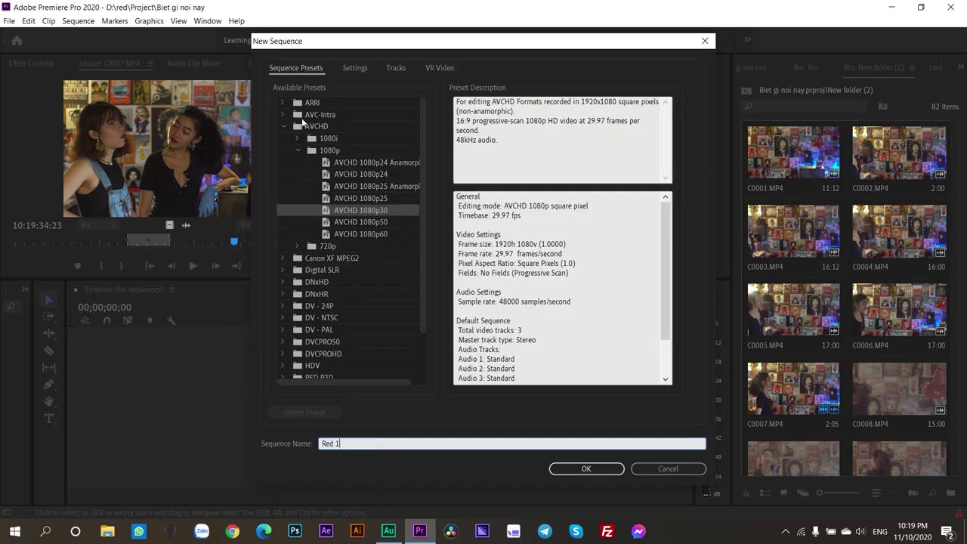
left_click(282, 126)
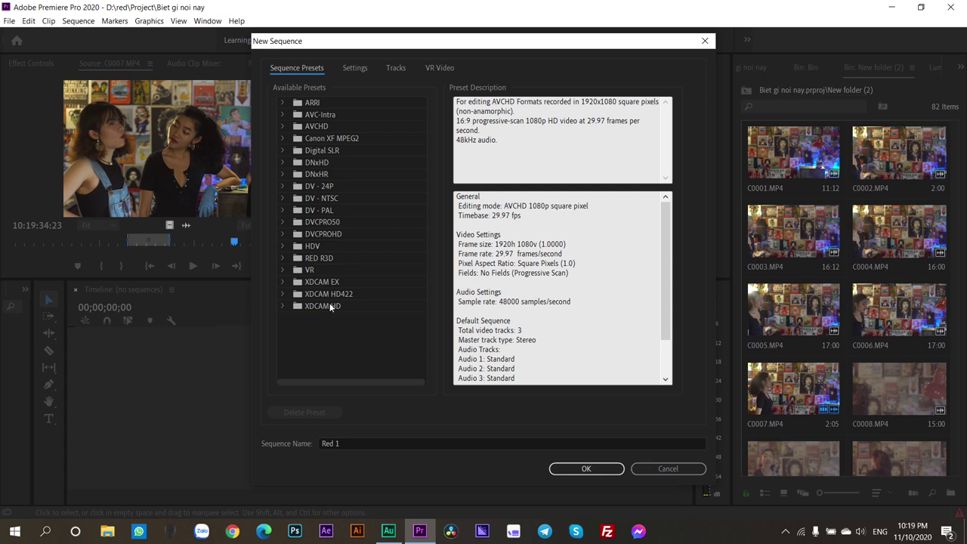
Browse the Digital SLR 1080p, 480p and 720p presets, then choose AVCHD 1080p30
left_click(283, 151)
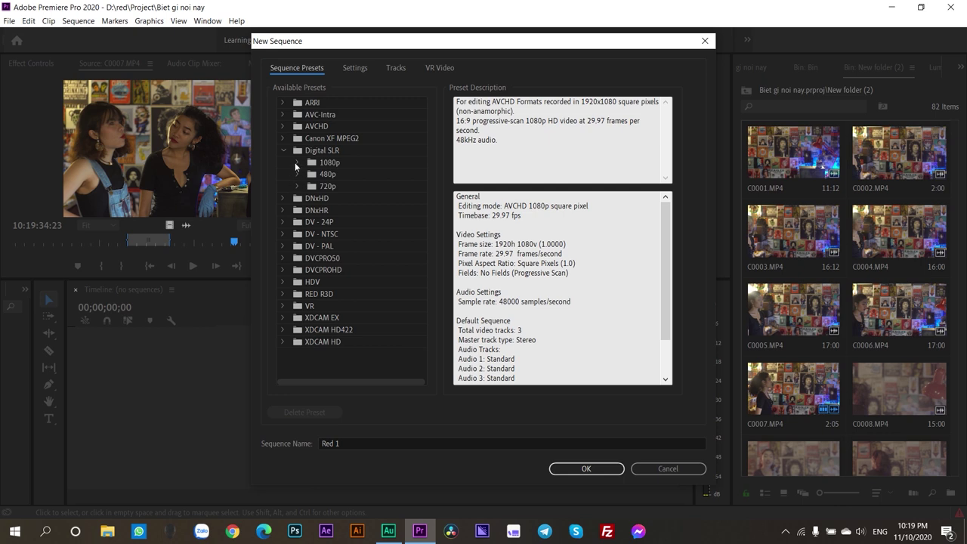
left_click(295, 162)
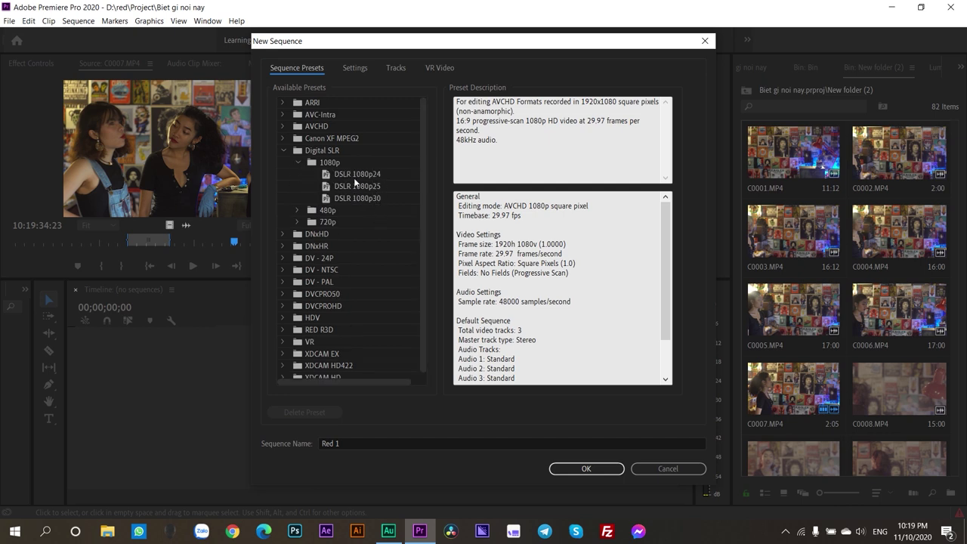
left_click(298, 210)
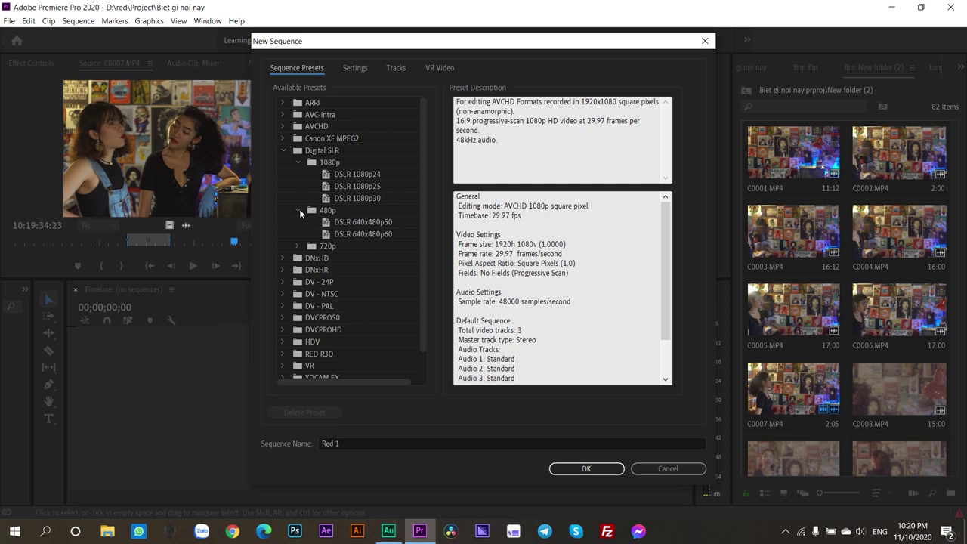
left_click(299, 210)
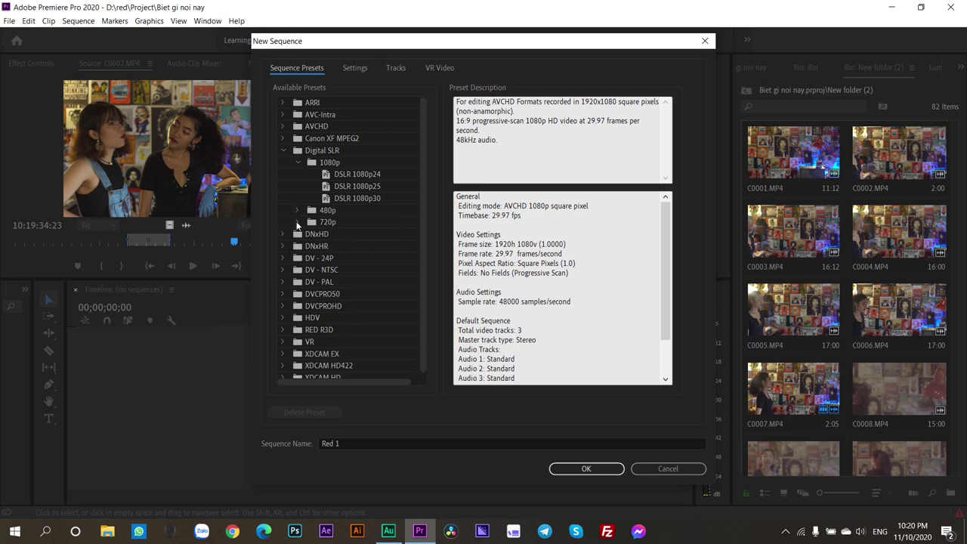
left_click(297, 222)
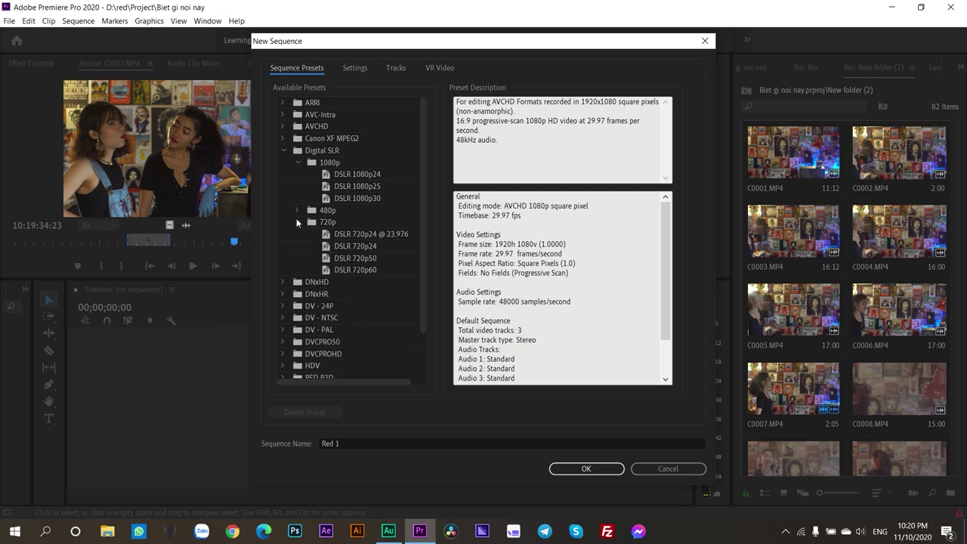
left_click(297, 222)
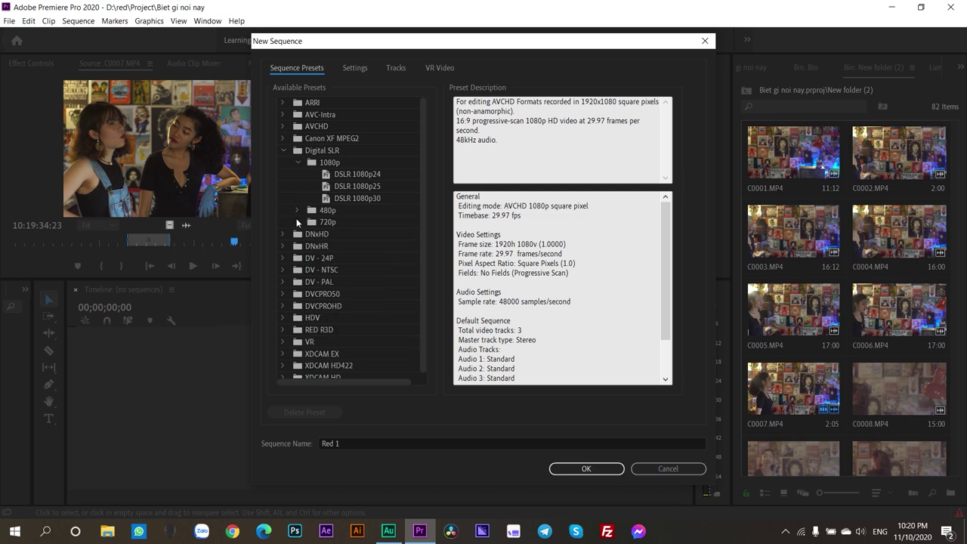
left_click(296, 209)
left_click(290, 68)
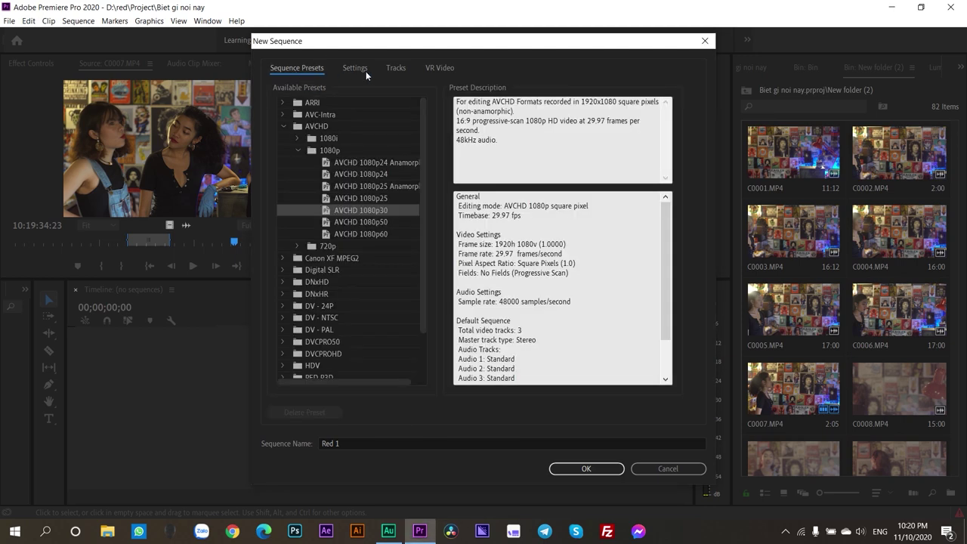
Set the sequence's Editing Mode to Custom, keeping a 1920×1080 frame size
left_click(354, 68)
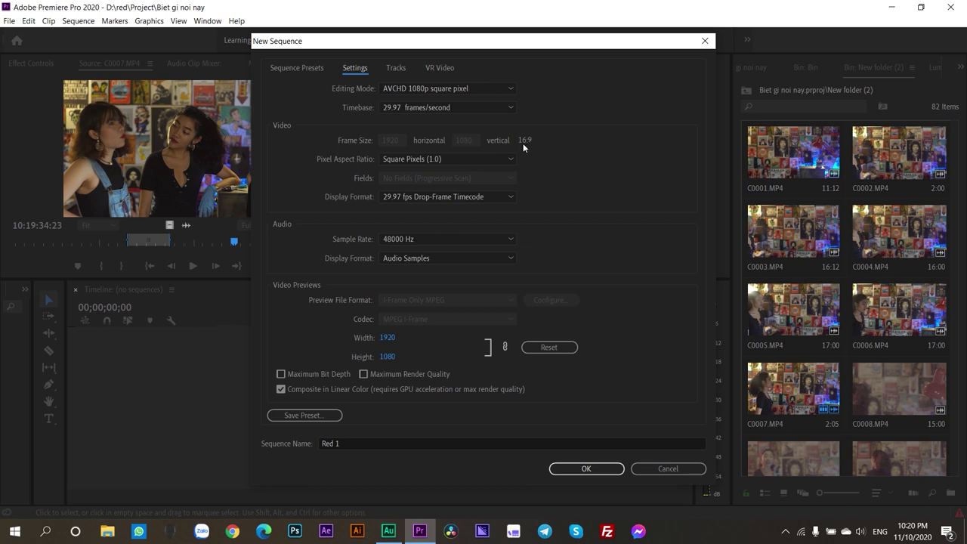
left_click(409, 87)
scroll(424, 134, "up", 5)
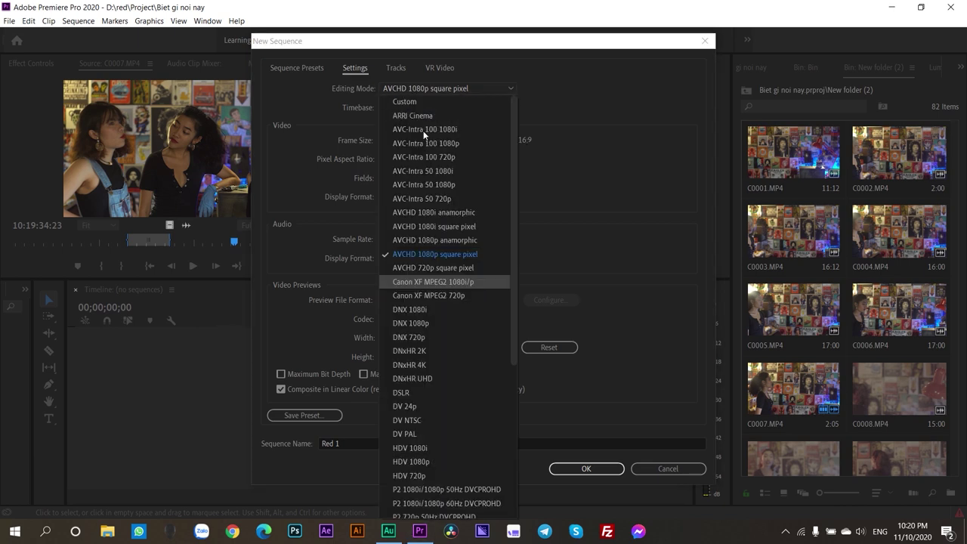
left_click(423, 102)
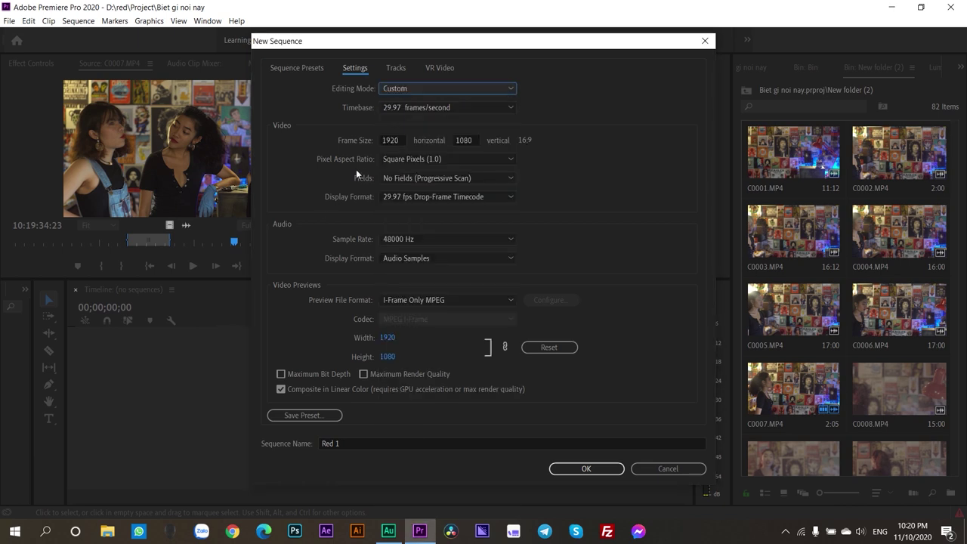
left_click(394, 142)
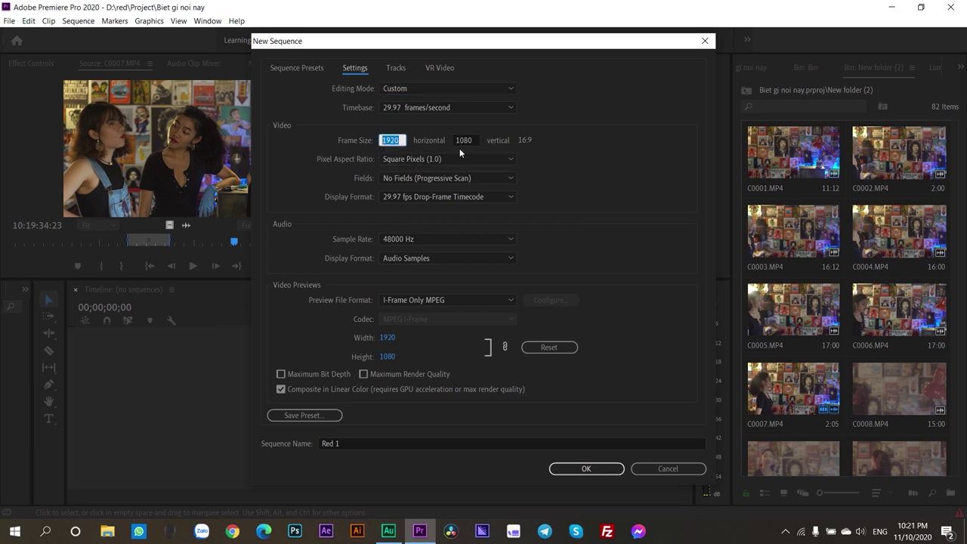
left_click(284, 158)
Review the Tracks and VR Video settings, then create the Red 1 sequence
left_click(397, 70)
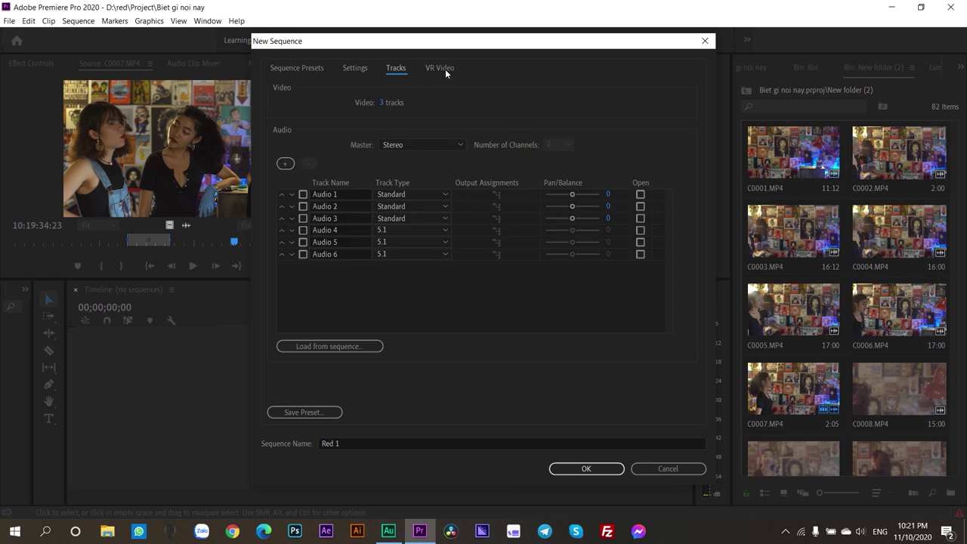
left_click(445, 69)
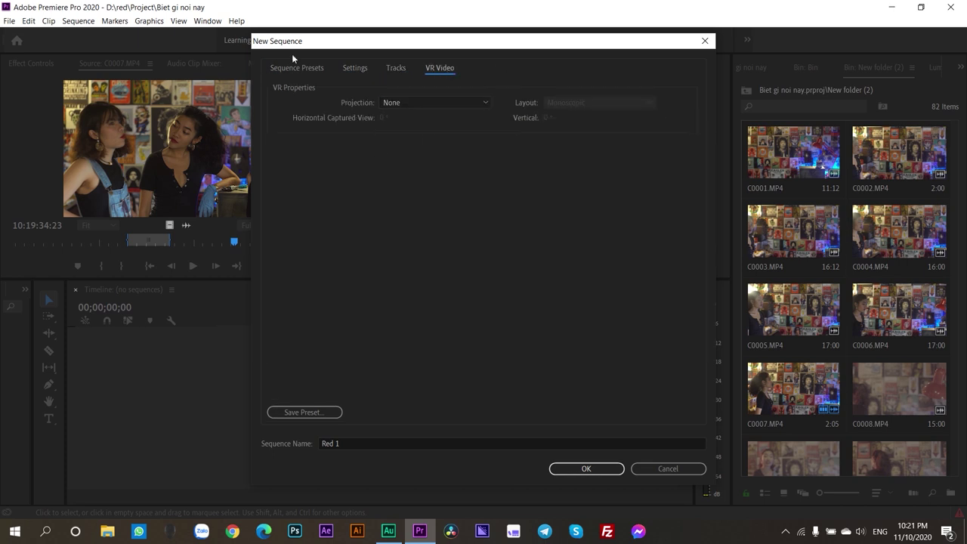
left_click(569, 469)
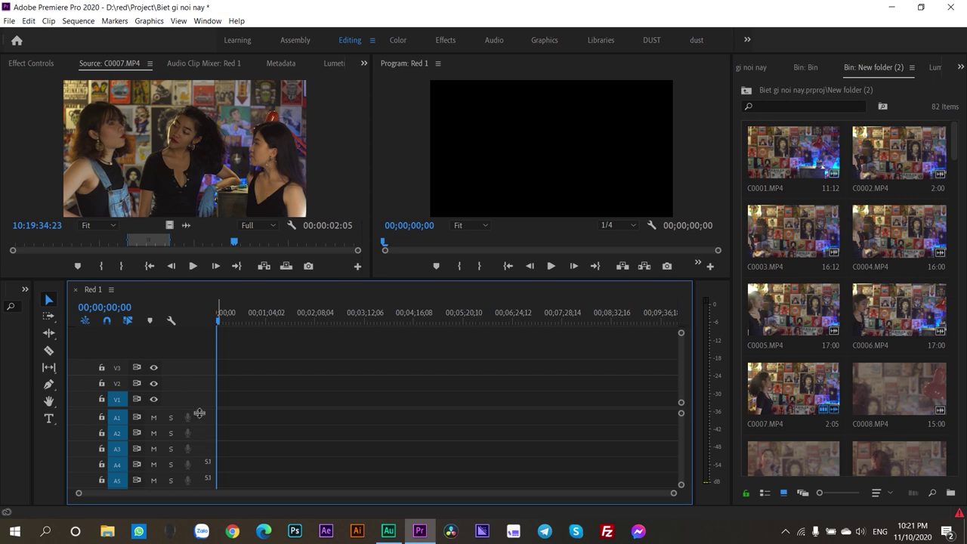
Drag the video/audio divider in the Red 1 timeline to give video tracks more room
left_click_drag(200, 413, 197, 395)
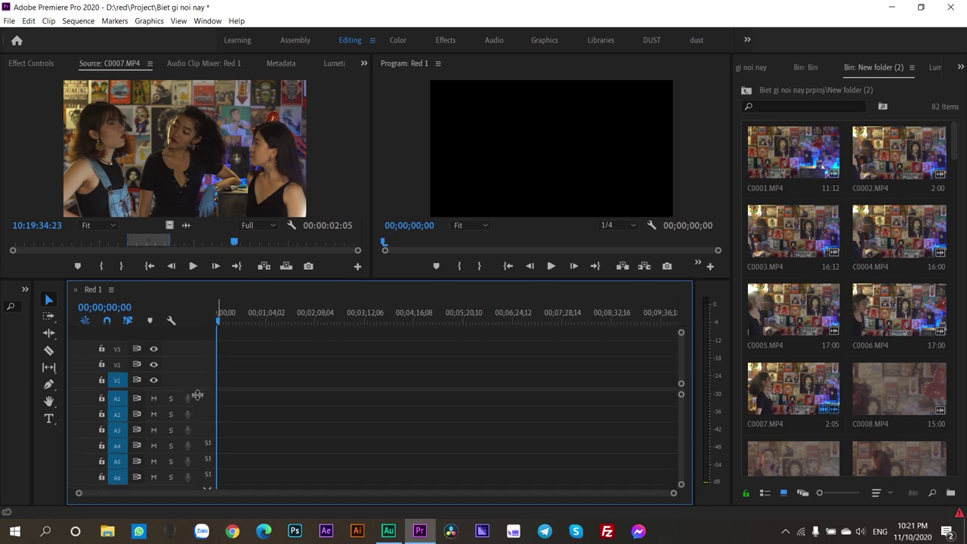
left_click_drag(194, 390, 194, 439)
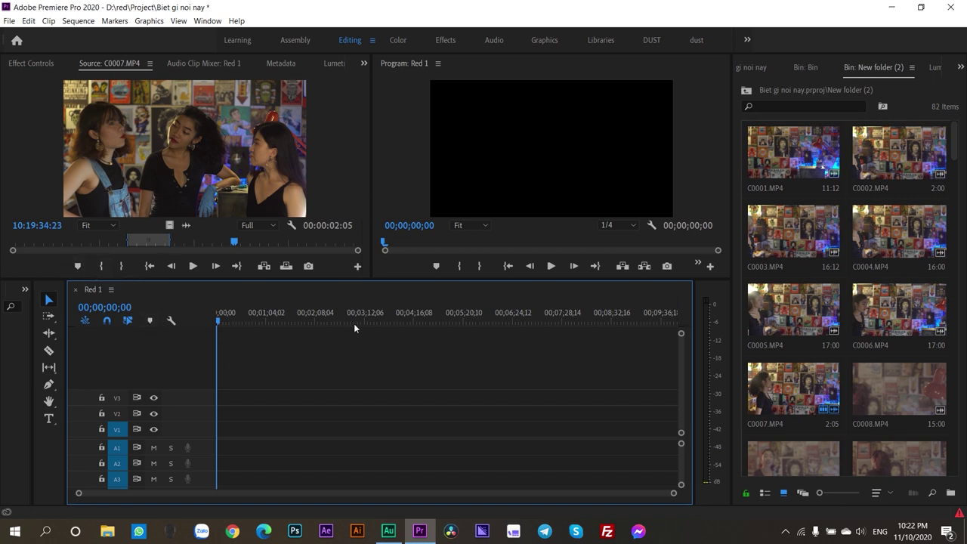
left_click(22, 403)
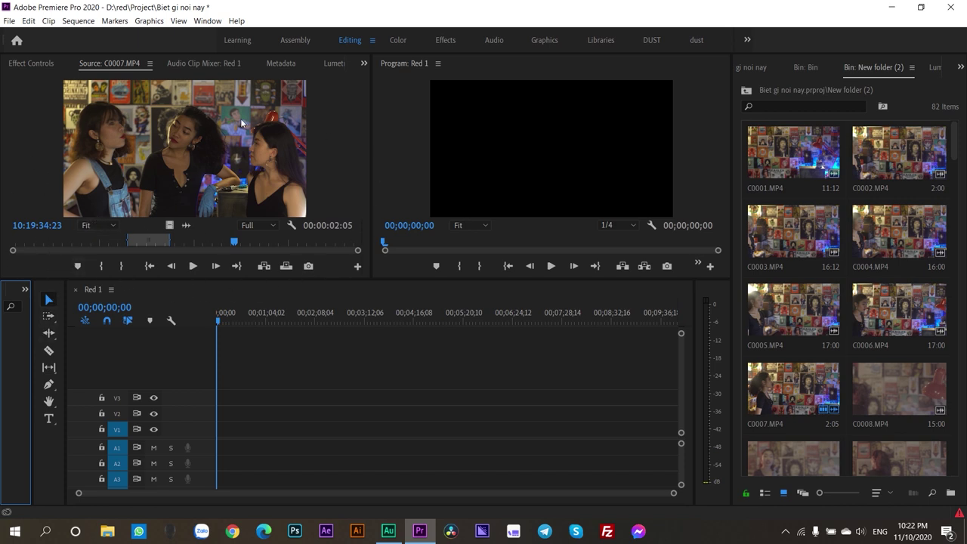
Scrub and briefly play C0007 in the Source monitor to find the wanted section
left_click(174, 123)
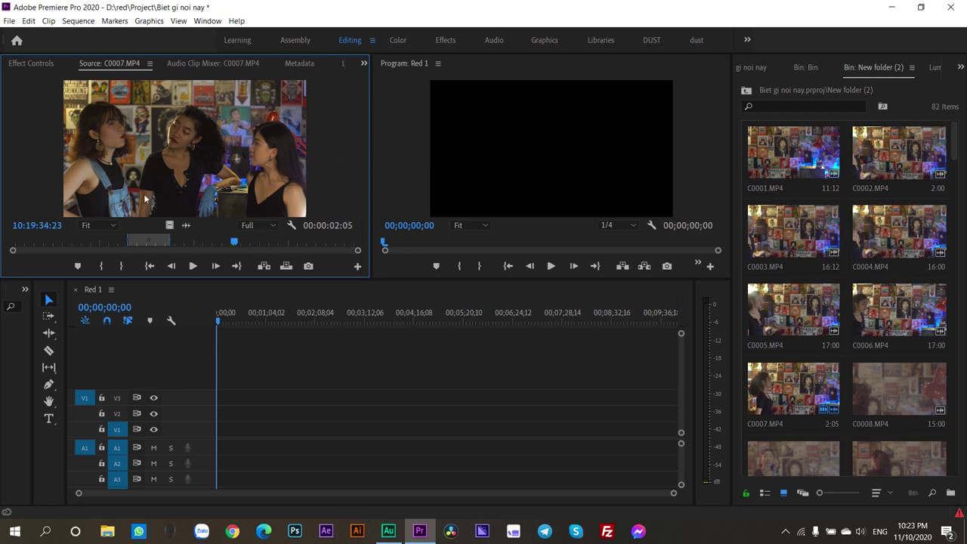
left_click(124, 248)
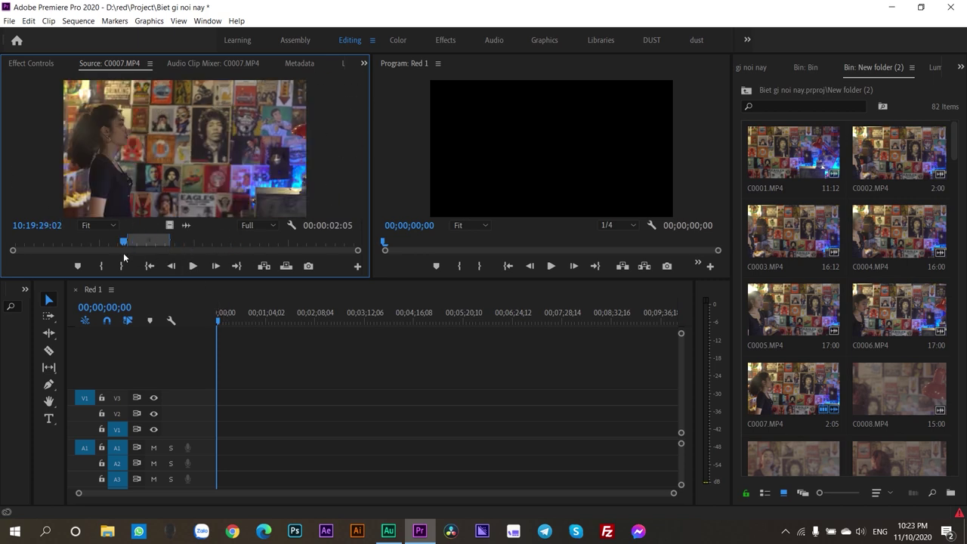
key("space")
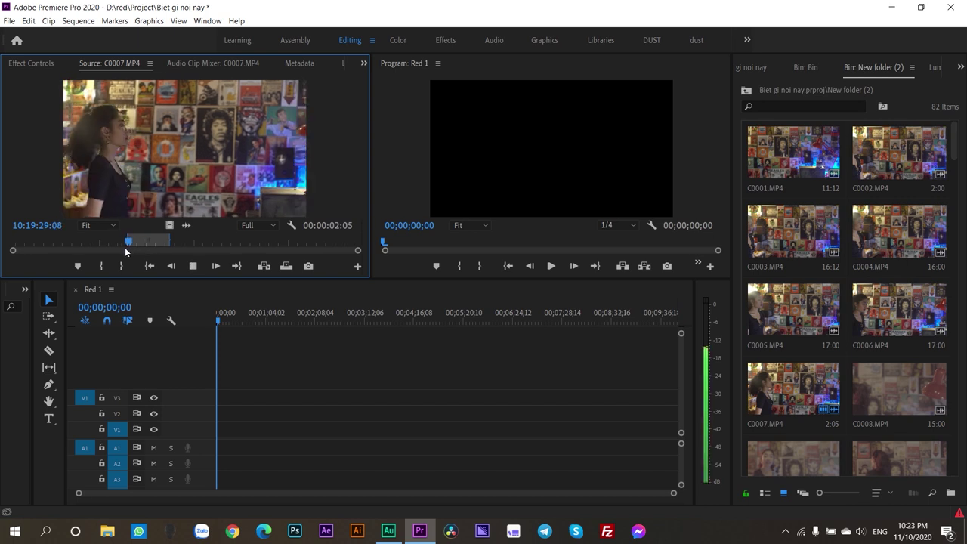
key("space")
left_click_drag(132, 242, 126, 246)
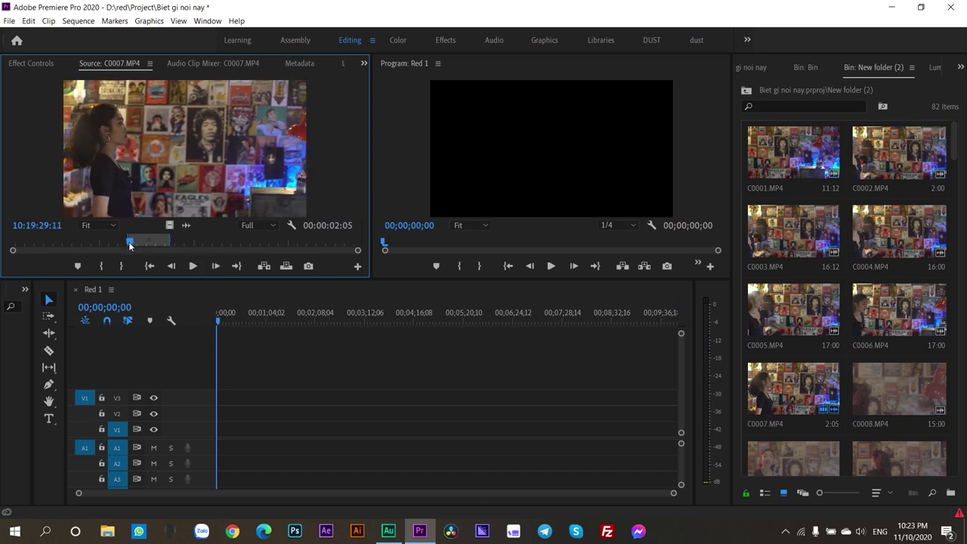
key("space")
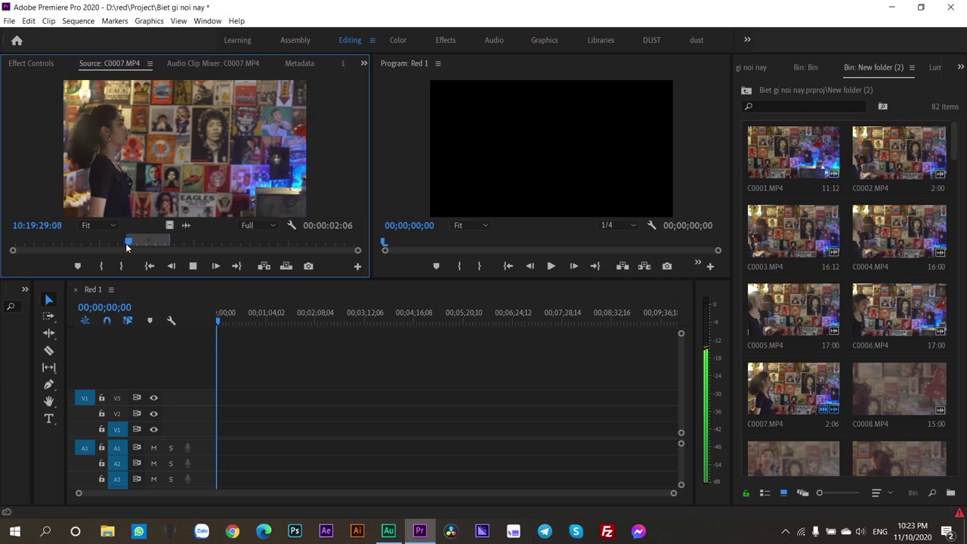
key("space")
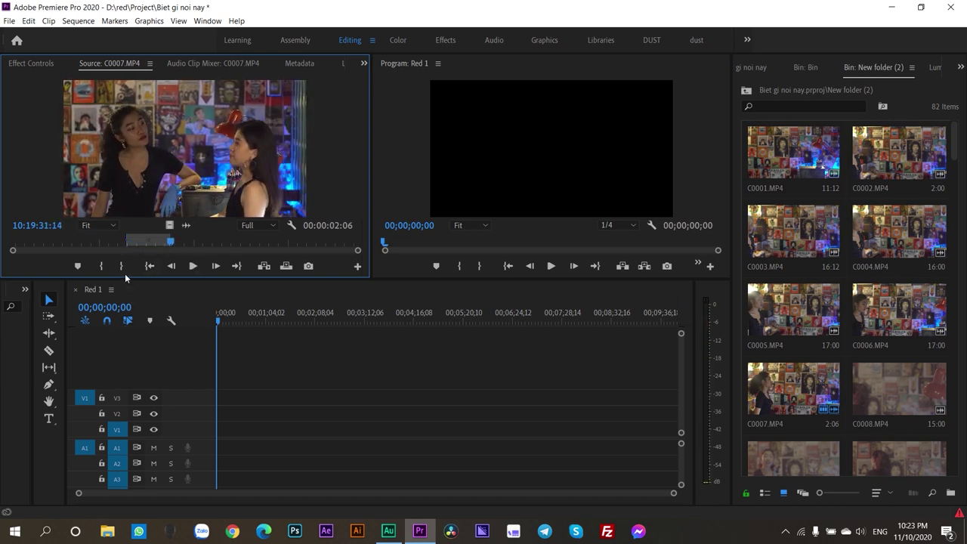
Mark the range's Out point and replay the marked 00:00:02:06 part of C0007
left_click(124, 275)
left_click_drag(171, 241, 131, 247)
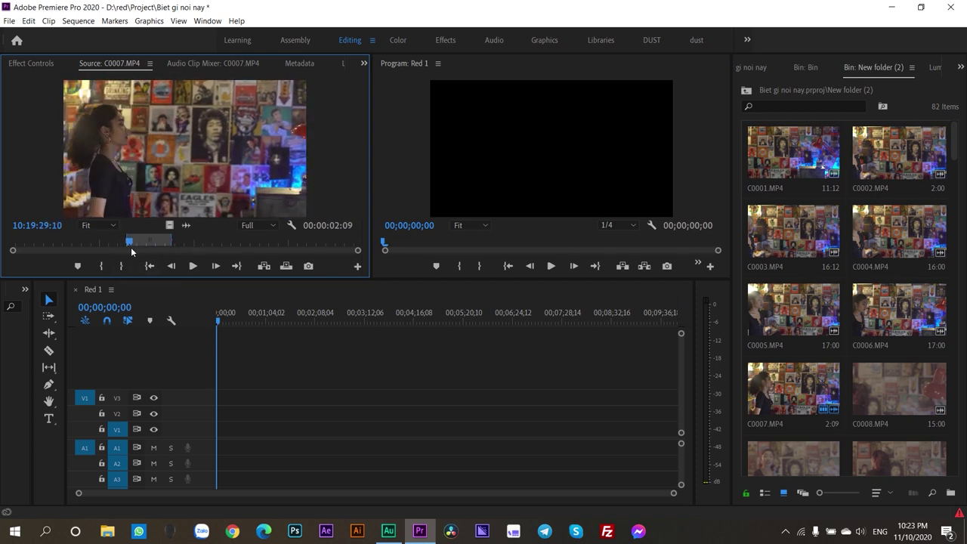
key("space")
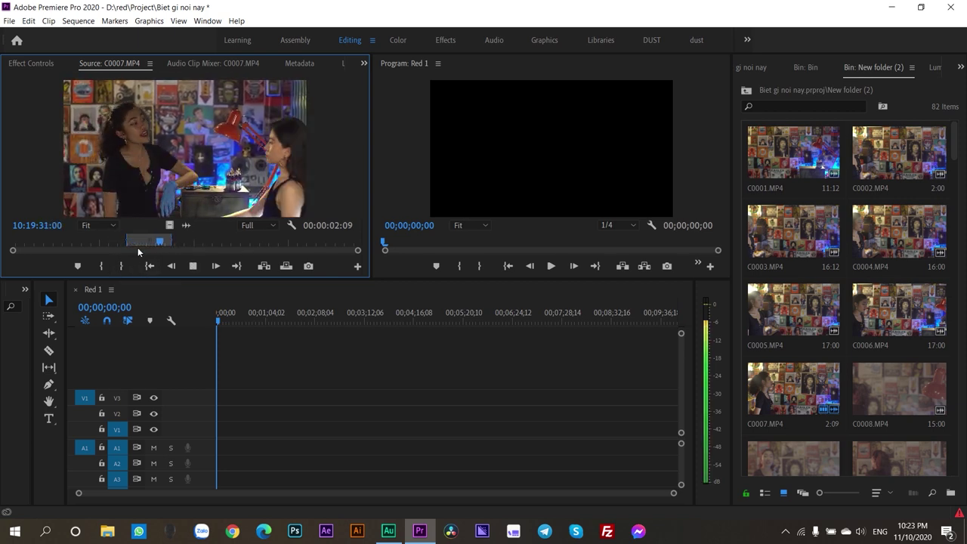
key("space")
left_click(164, 243)
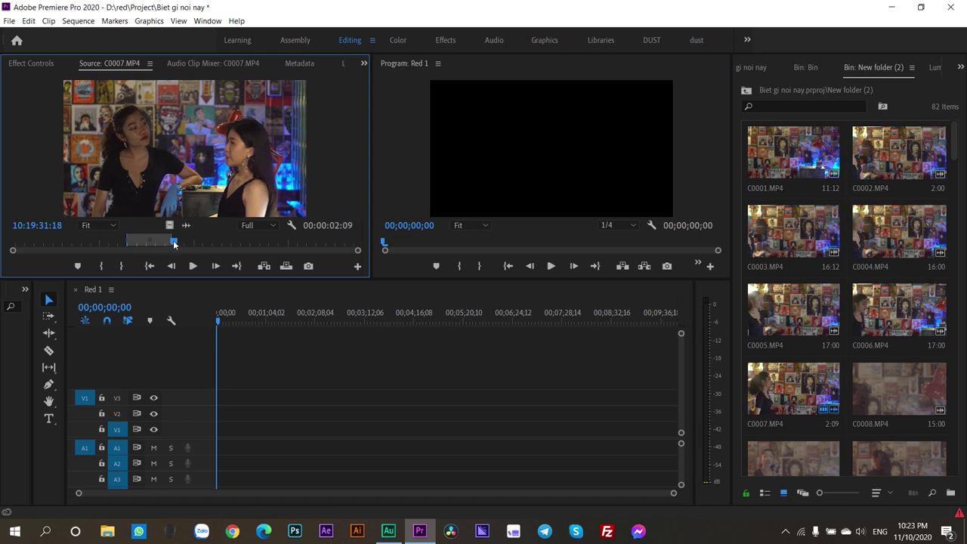
left_click_drag(166, 247, 180, 239)
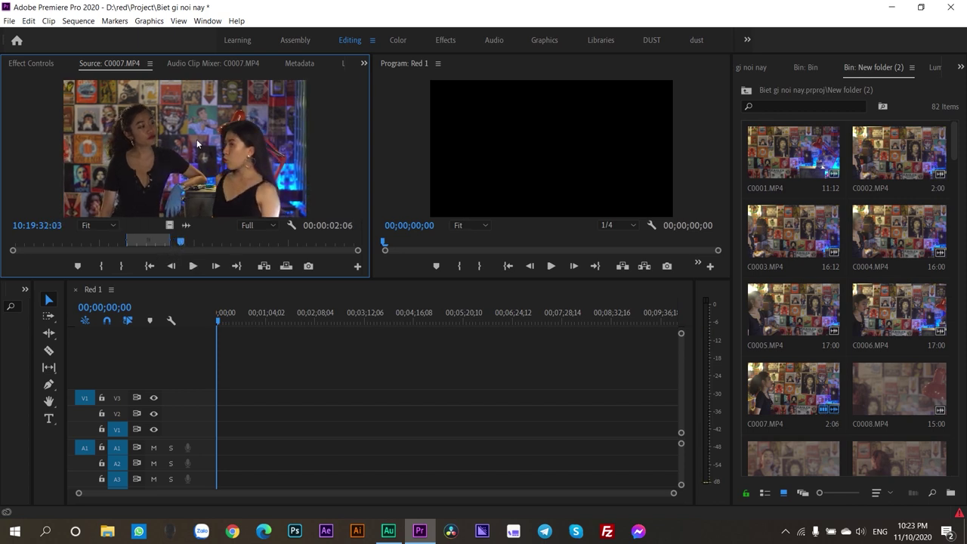
Drag C0007's video-only range onto the Red 1 timeline
mouse_move(175, 228)
left_mouse_down()
mouse_move(219, 420)
mouse_move(250, 401)
mouse_move(244, 383)
left_mouse_up()
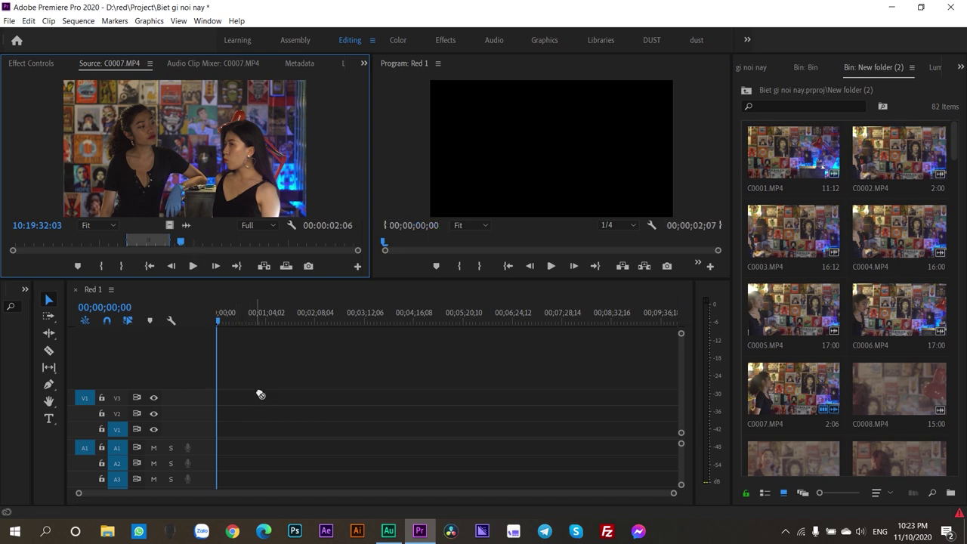
left_click_drag(262, 384, 238, 449)
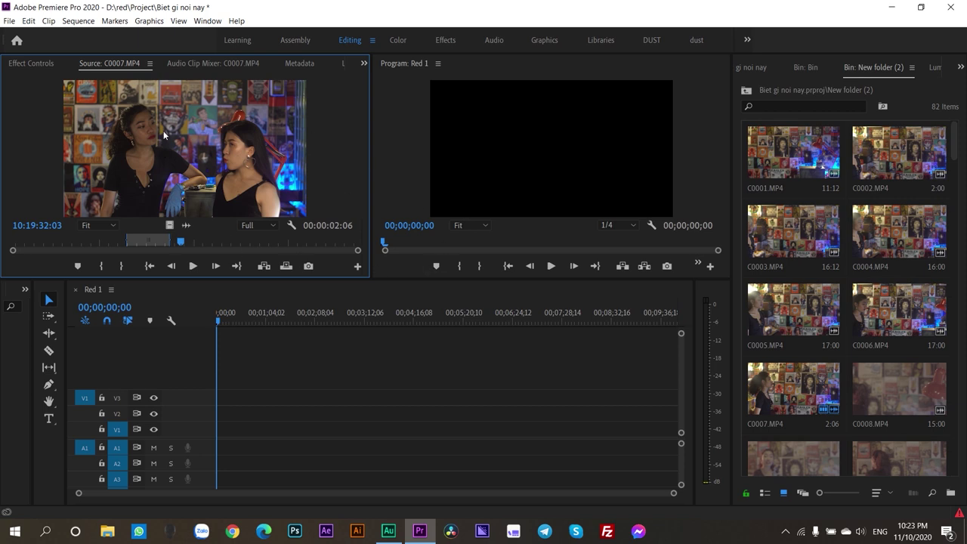
left_click_drag(163, 135, 225, 449)
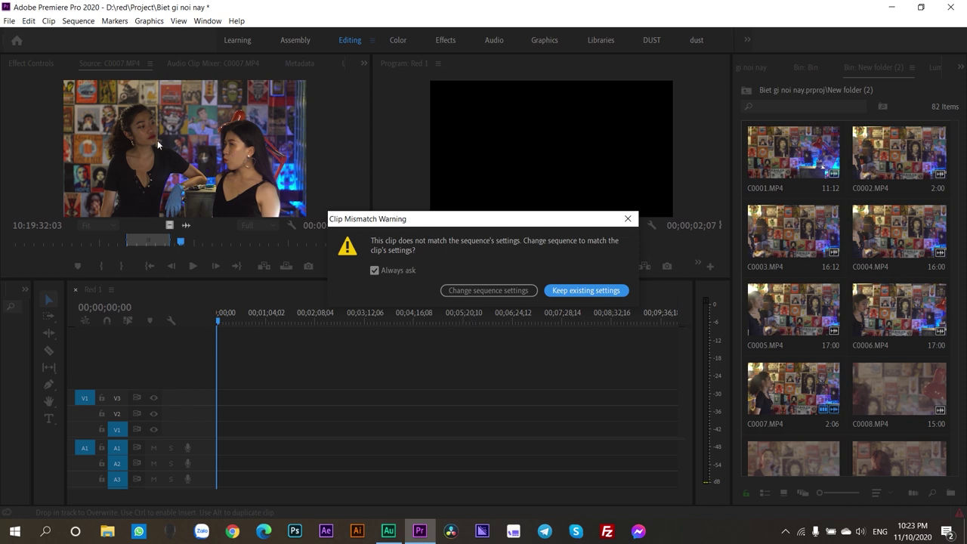
Let Red 1 adopt C0007's clip settings, then zoom the timeline until C0007 fills the track
left_click(507, 289)
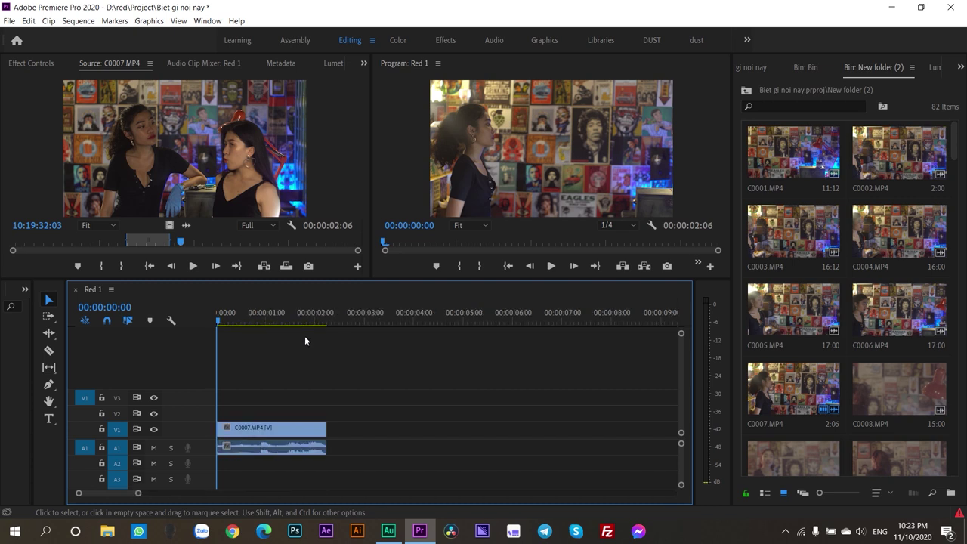
key("minus")
key("minus")
key("equal")
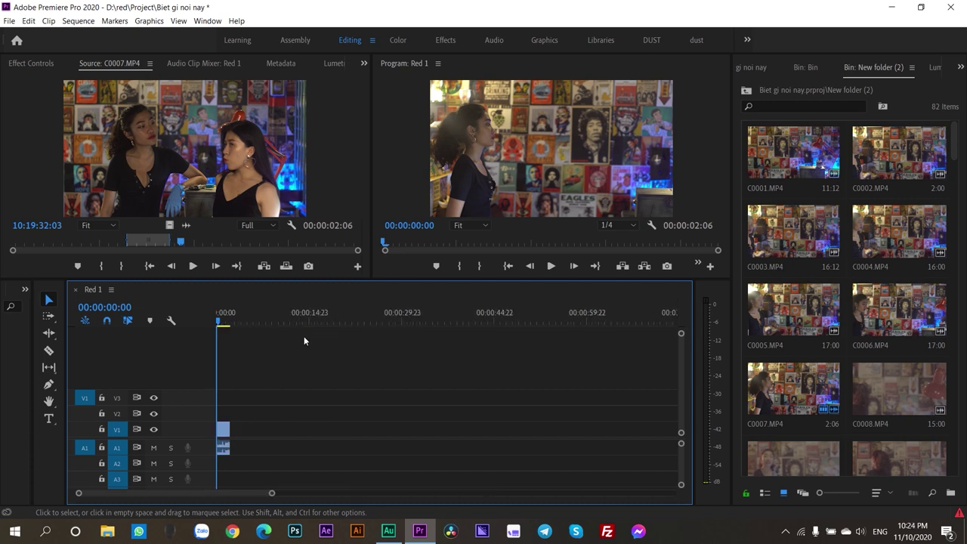
key("minus")
key("equal")
key("backslash")
key("minus")
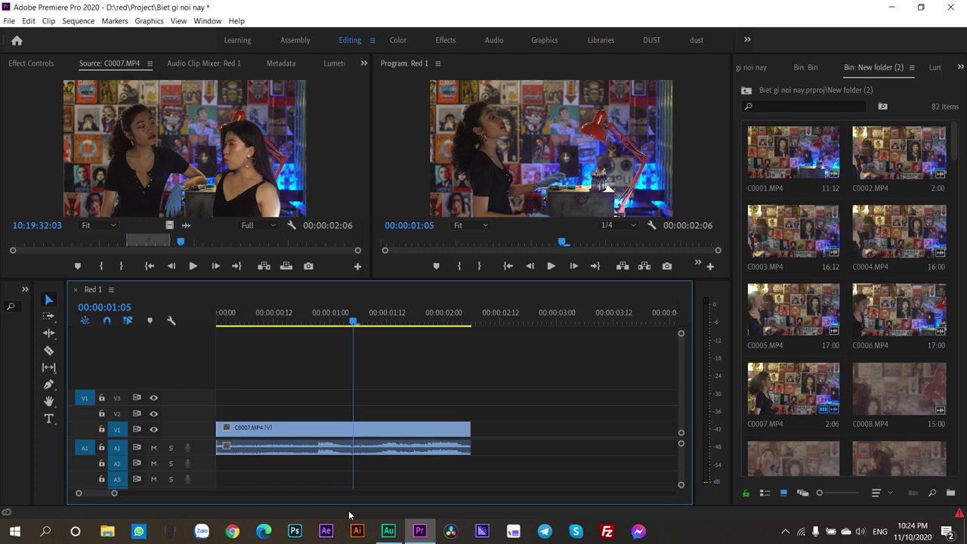
In Keyboard Shortcuts, remove the Select Camera 1 assignment from key 1
key("ctrl+alt+k")
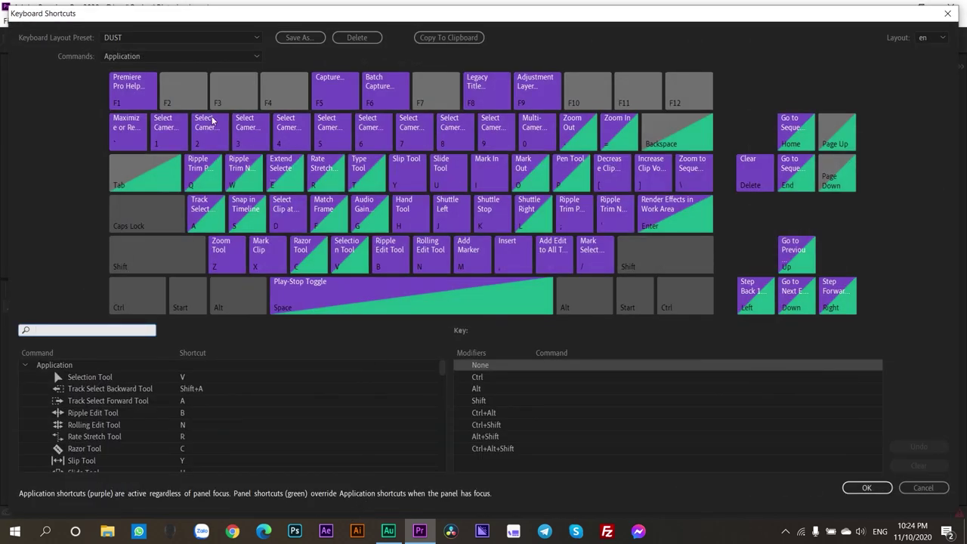
left_click(166, 127)
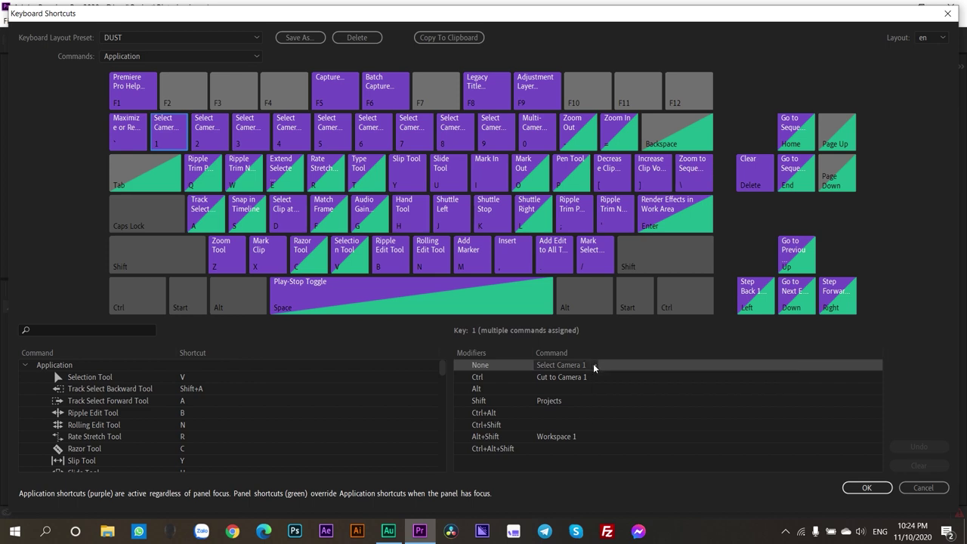
left_click(590, 365)
key("Delete")
Assign key 1 as a Zoom In shortcut and confirm the shortcut changes
left_click(79, 333)
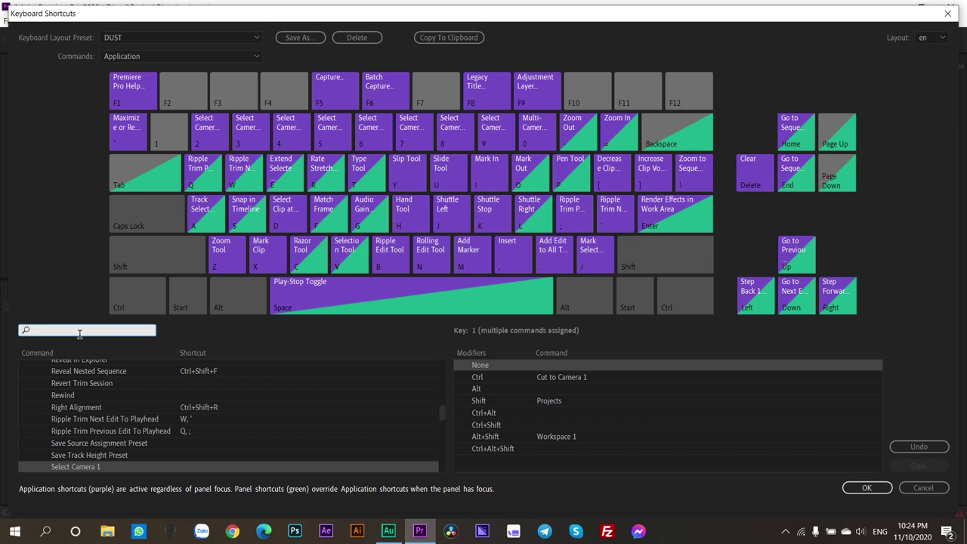
type("zoom")
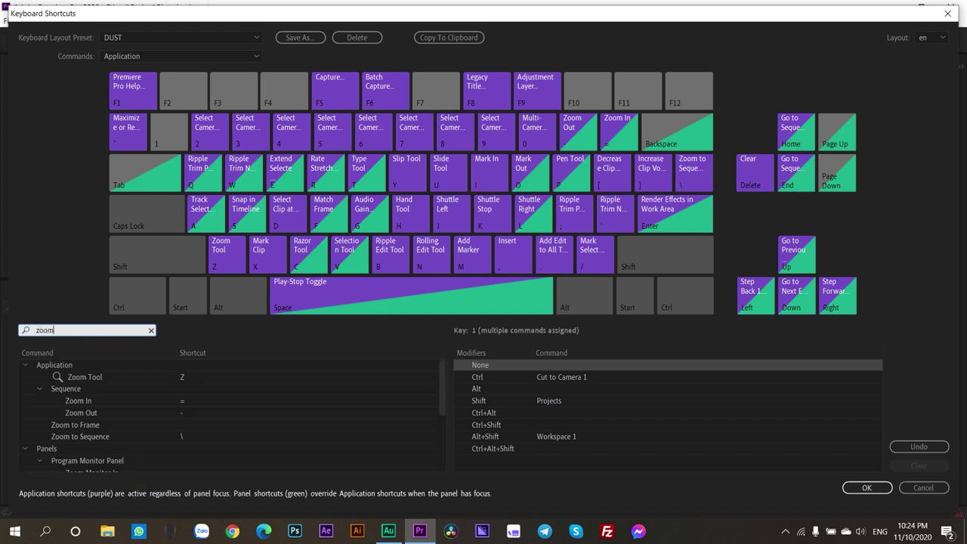
left_click(81, 401)
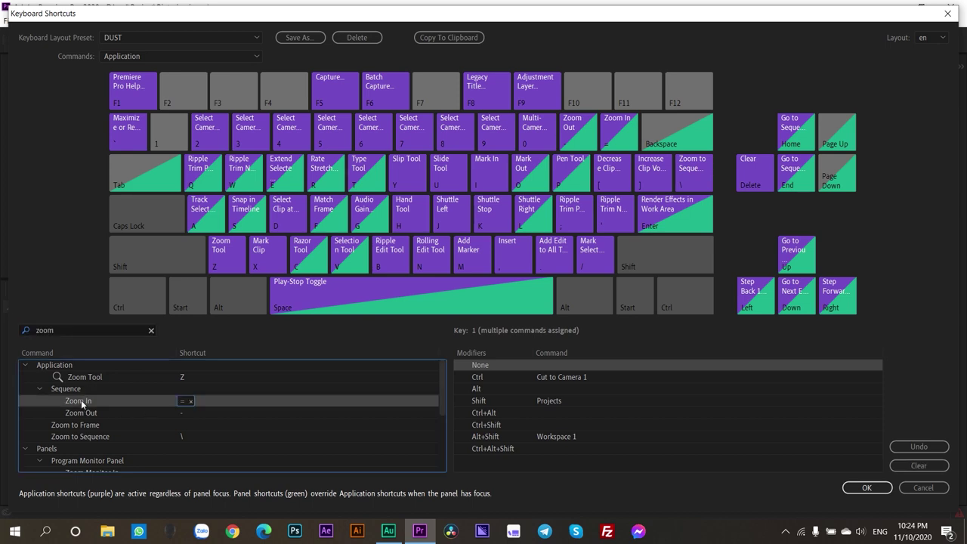
left_click(203, 401)
key("1")
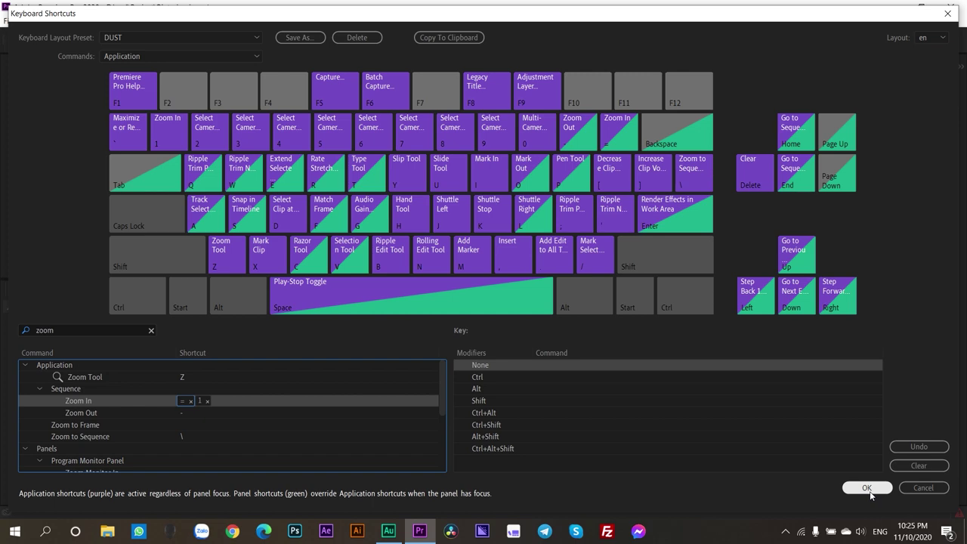
left_click(917, 491)
key("Down")
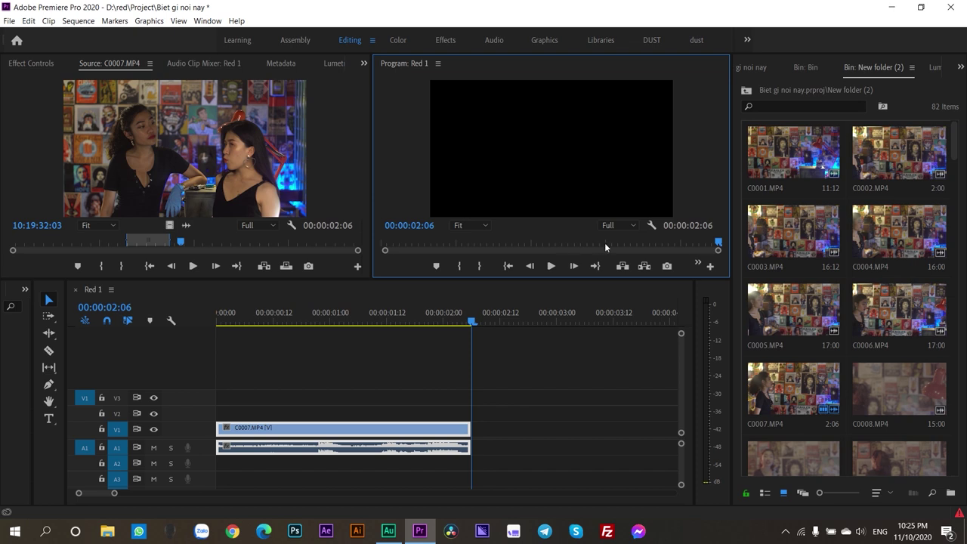
Scrub C0007 back near its start and forward to about 1:19, then show the playback resolution list
left_click_drag(468, 324, 312, 345)
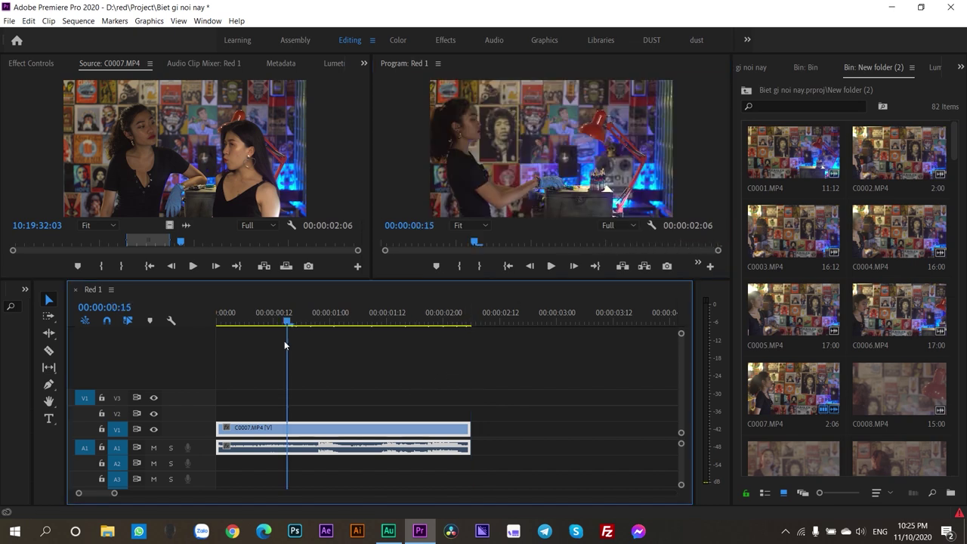
left_click_drag(333, 342, 423, 343)
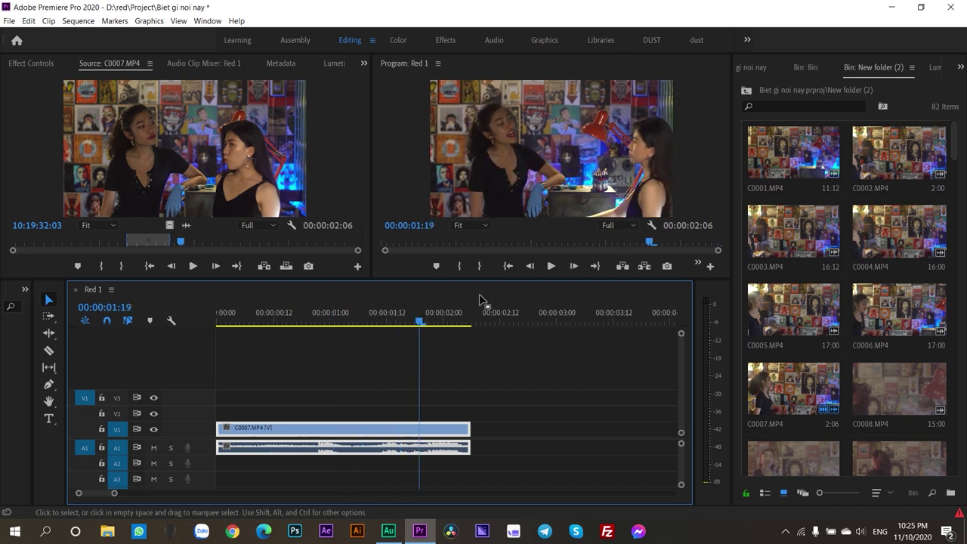
left_click(624, 227)
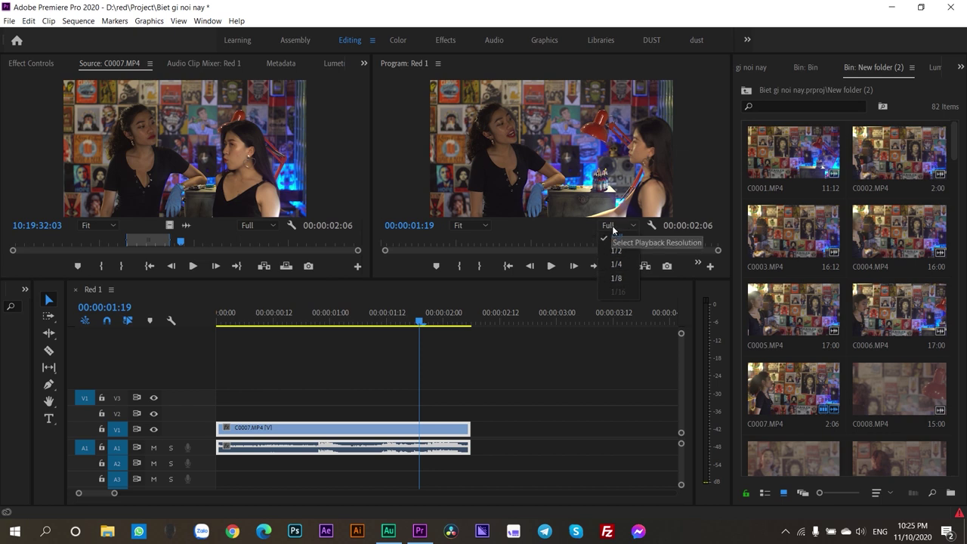
Lower playback resolution to 1/8 and play Red 1 from the start
left_click(617, 278)
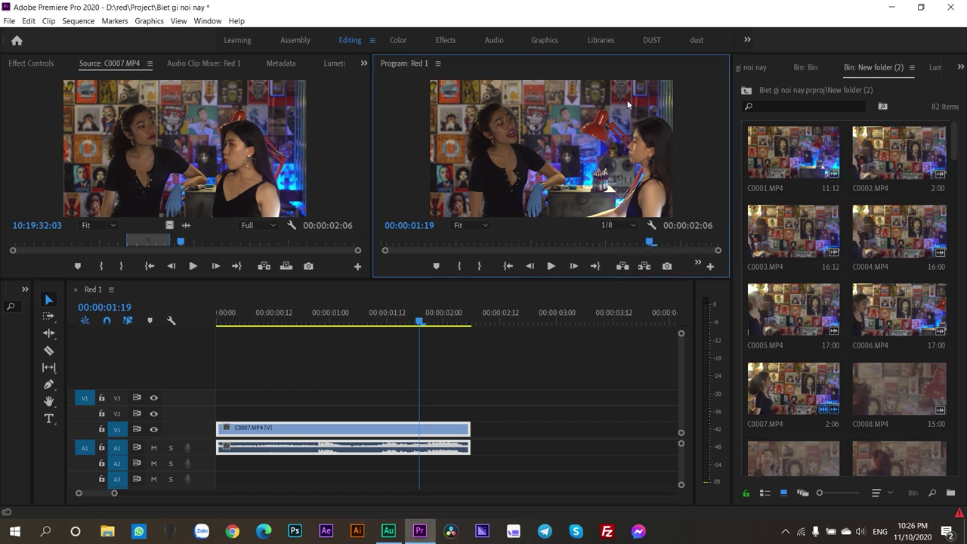
left_click(434, 327)
left_click(231, 323)
key("space")
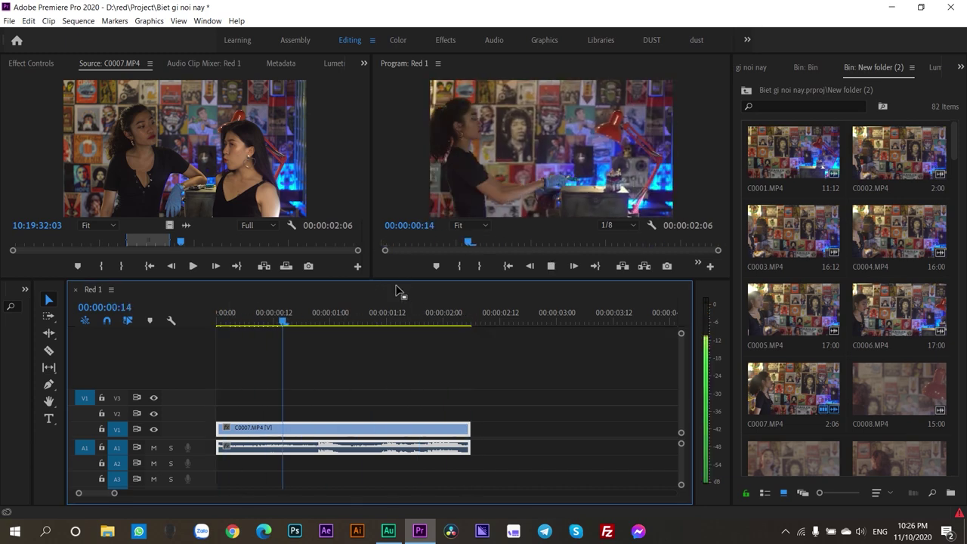
key("space")
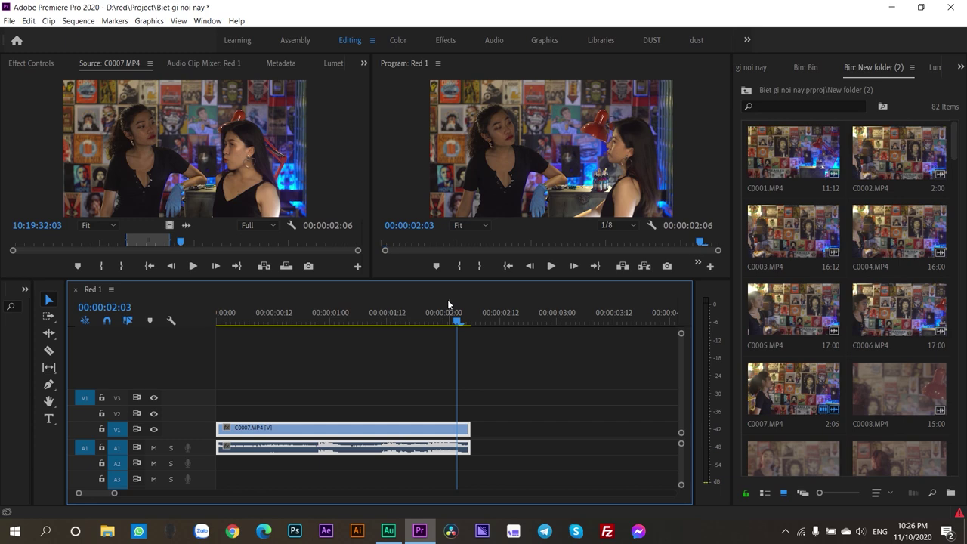
Maximize the Program monitor to fill the window and play to the sequence end
key("grave")
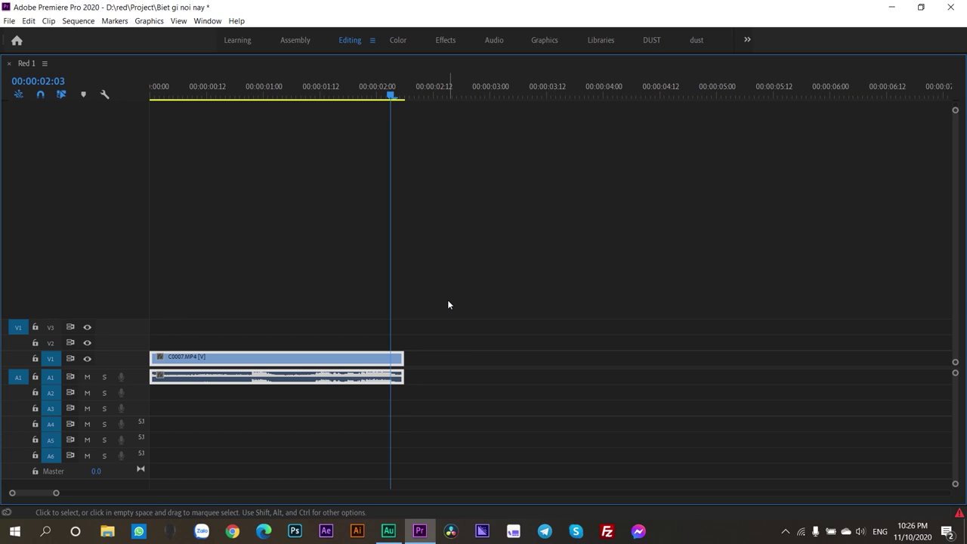
key("grave")
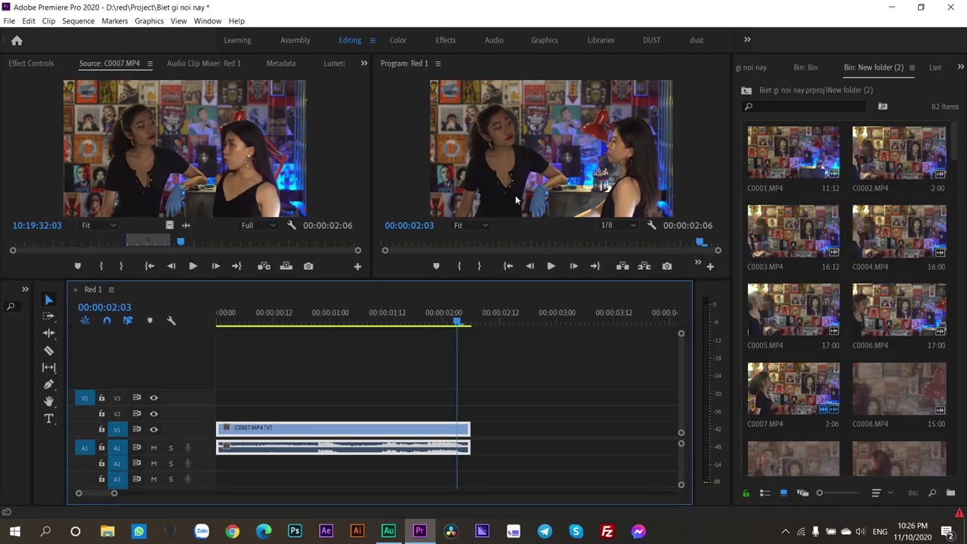
left_click(515, 195)
key("grave")
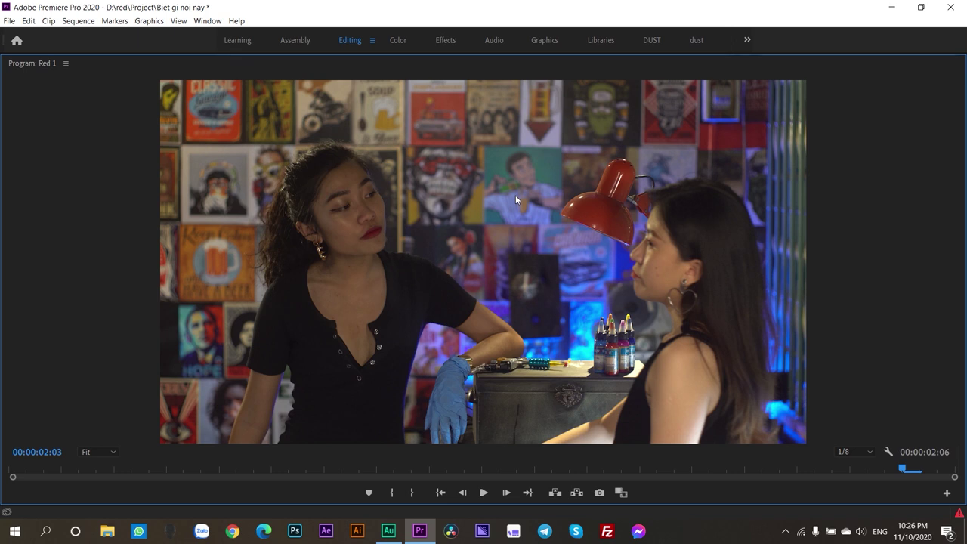
key("space")
key("space")
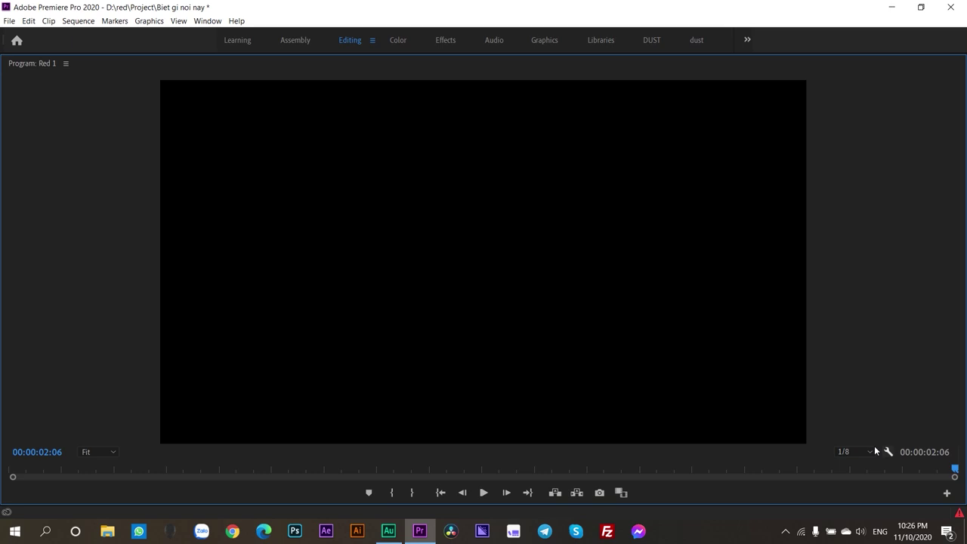
Set playback resolution back to Full and replay the sequence
left_click(849, 451)
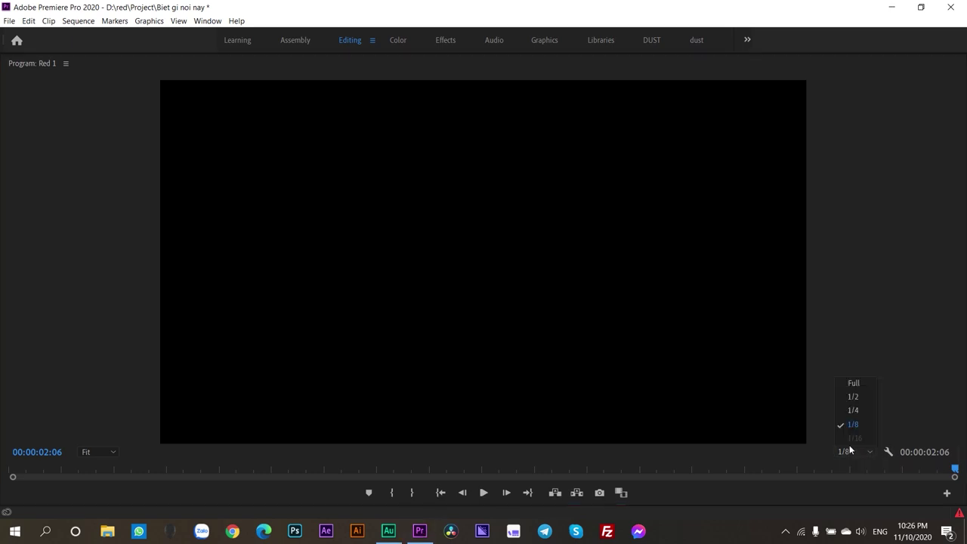
left_click(852, 384)
key("space")
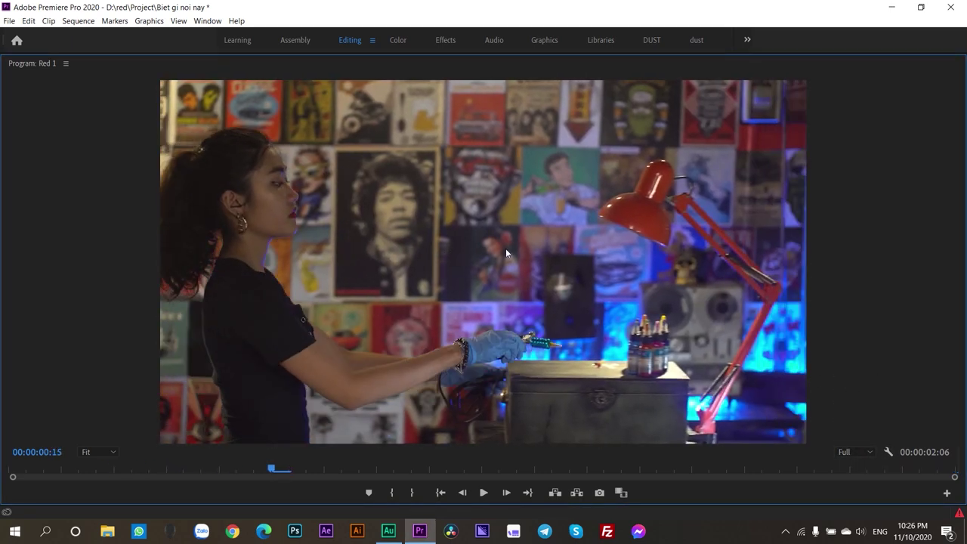
Restore the normal editing layout, replay Red 1, and move C0017 onto V1
key("grave")
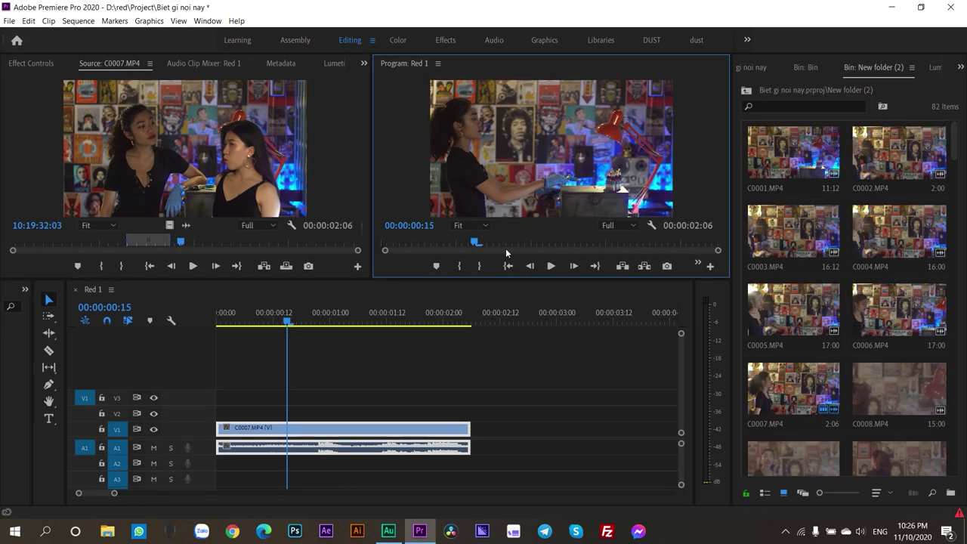
key("space")
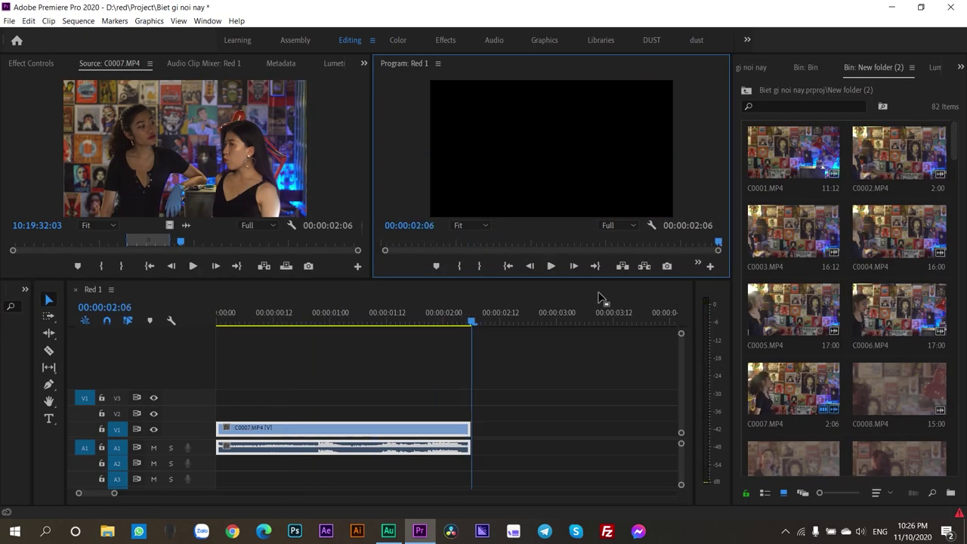
scroll(899, 397, "down", 2)
scroll(898, 393, "down", 2)
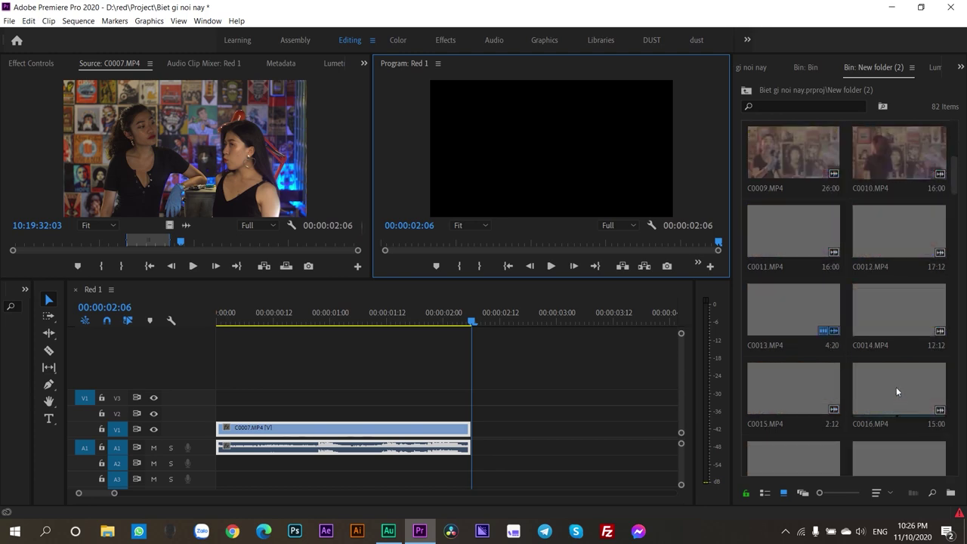
scroll(896, 391, "down", 1)
mouse_move(793, 389)
left_mouse_down()
mouse_move(491, 432)
mouse_move(552, 432)
left_mouse_up()
With snapping off, slide C0017 left toward the end of C0007
left_click(107, 321)
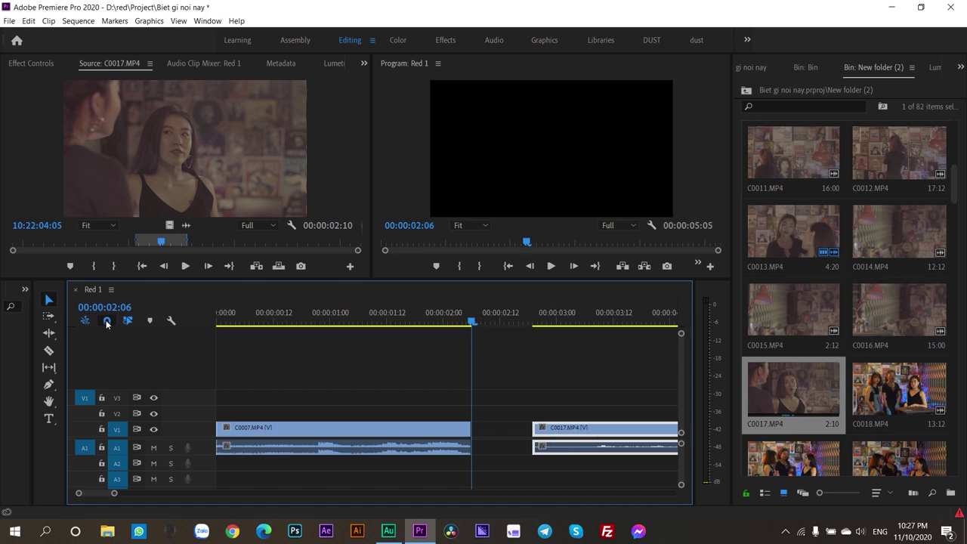
left_click_drag(597, 431, 505, 433)
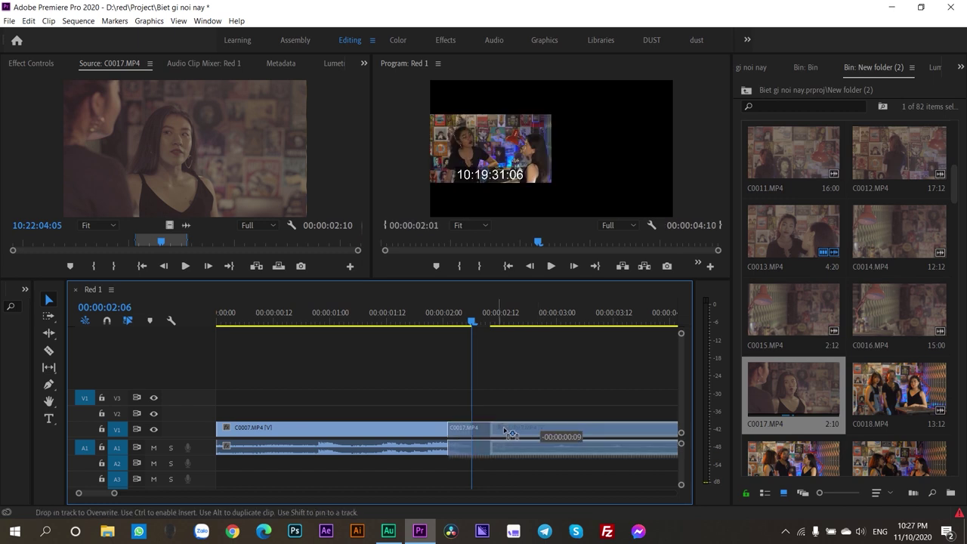
left_click_drag(505, 433, 549, 433)
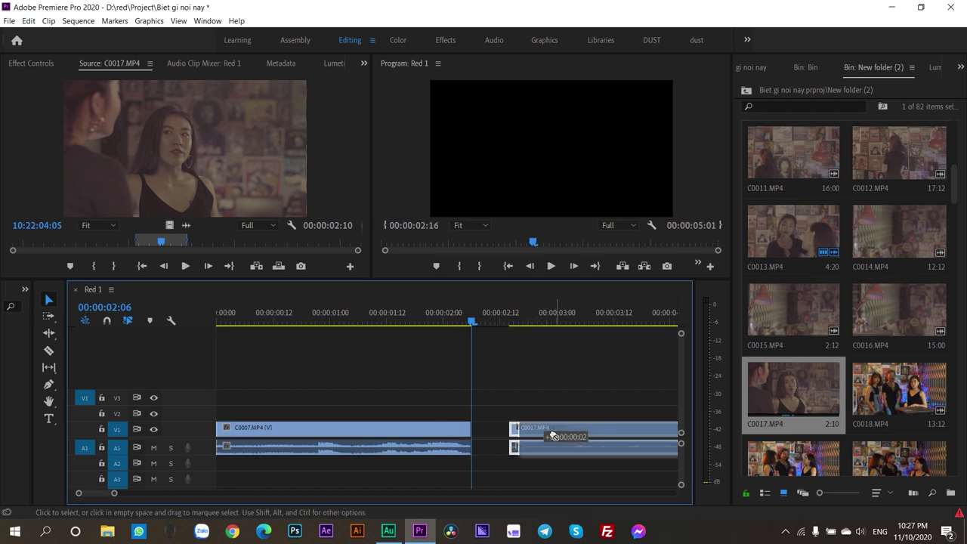
key("alt+Left")
key("alt+Left")
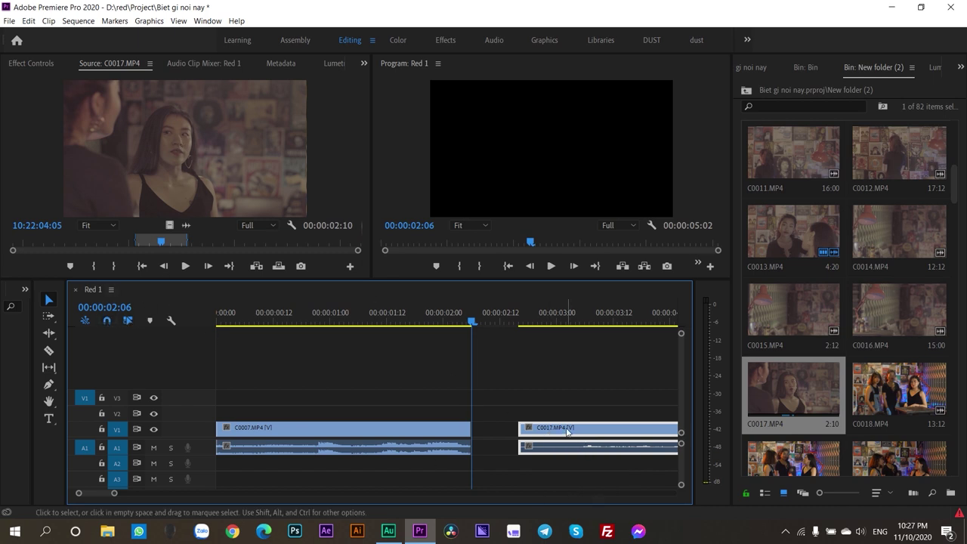
left_click_drag(572, 437, 535, 438)
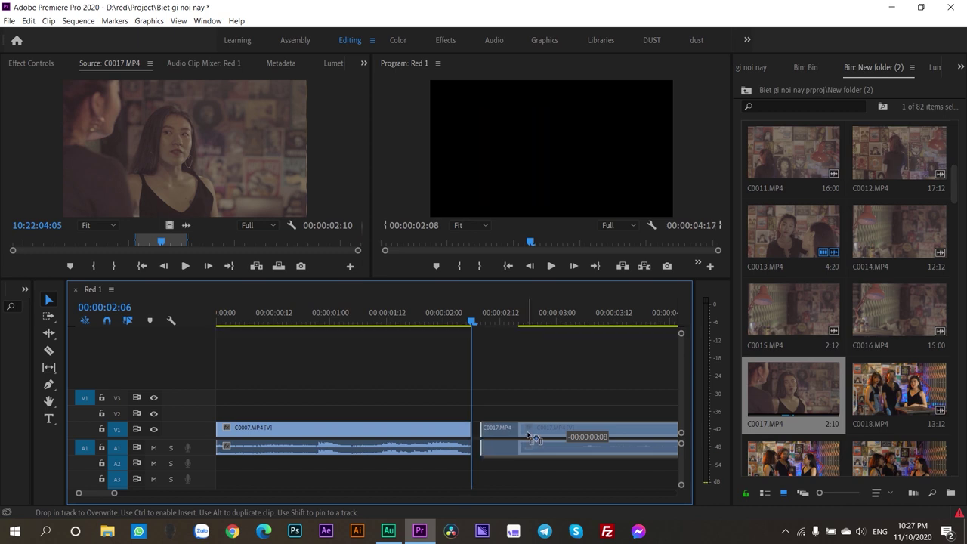
left_click_drag(535, 438, 532, 439)
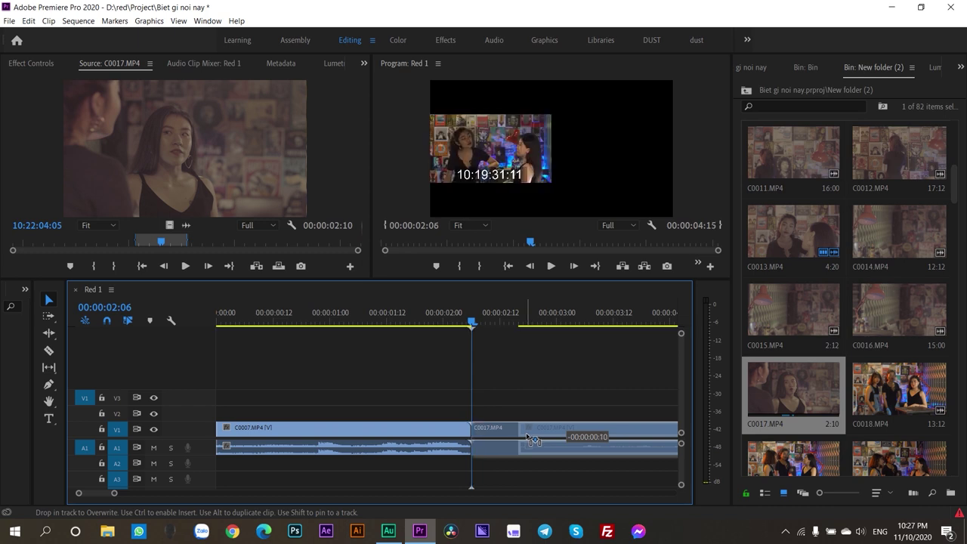
left_click_drag(532, 439, 529, 439)
Place C0017 flush against C0007 at 00:00:02:06 and play to check the join
left_click(108, 325)
mouse_move(483, 430)
left_mouse_down()
mouse_move(494, 433)
mouse_move(490, 445)
left_mouse_up()
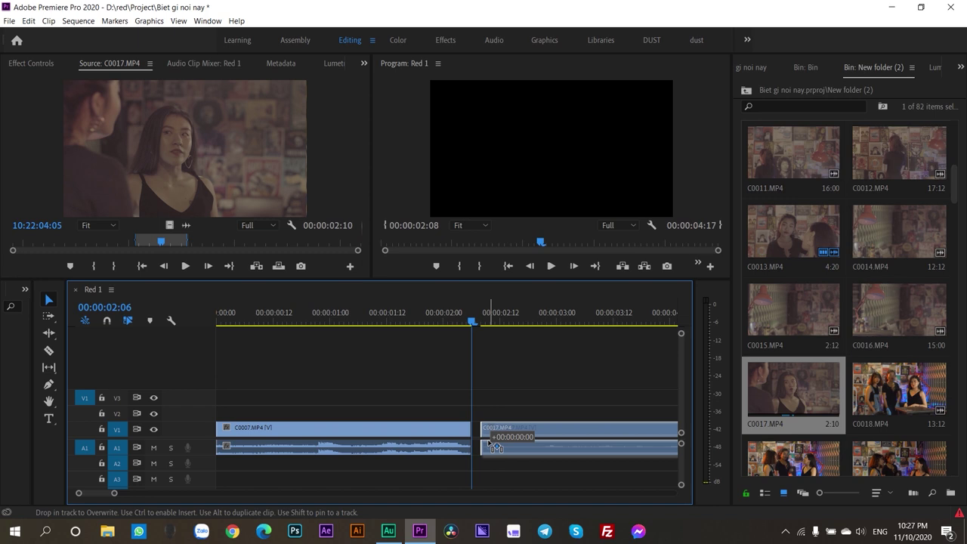
left_click_drag(490, 445, 482, 444)
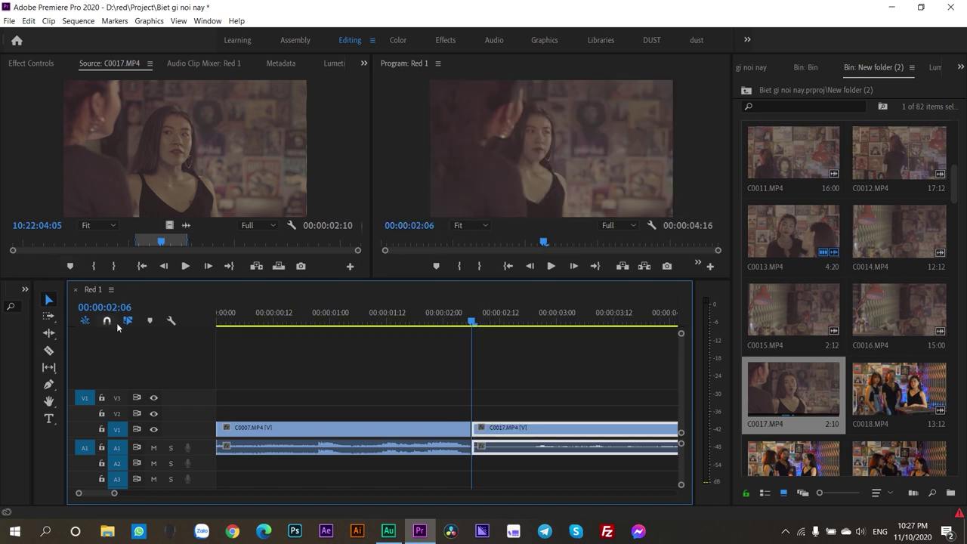
mouse_move(489, 436)
left_mouse_down()
mouse_move(541, 436)
mouse_move(487, 436)
left_mouse_up()
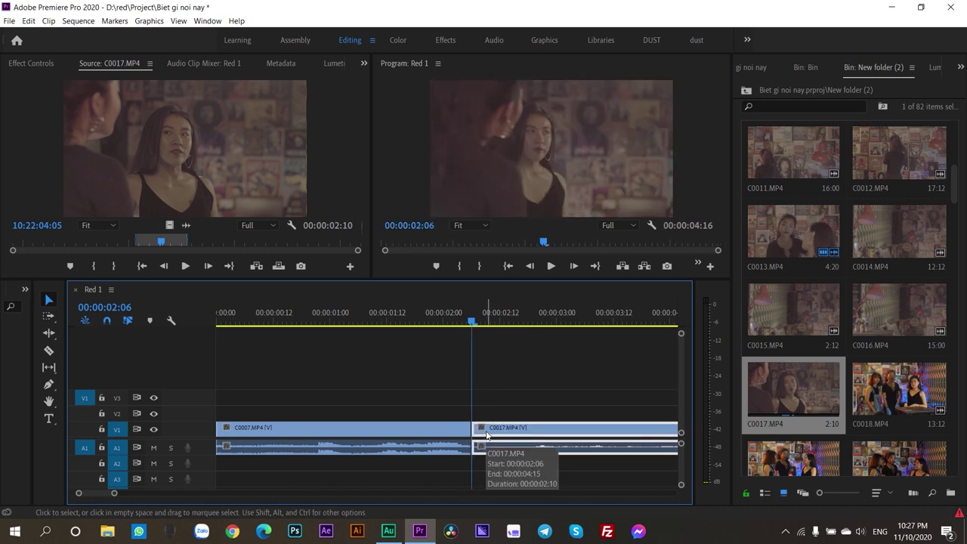
key("space")
key("space")
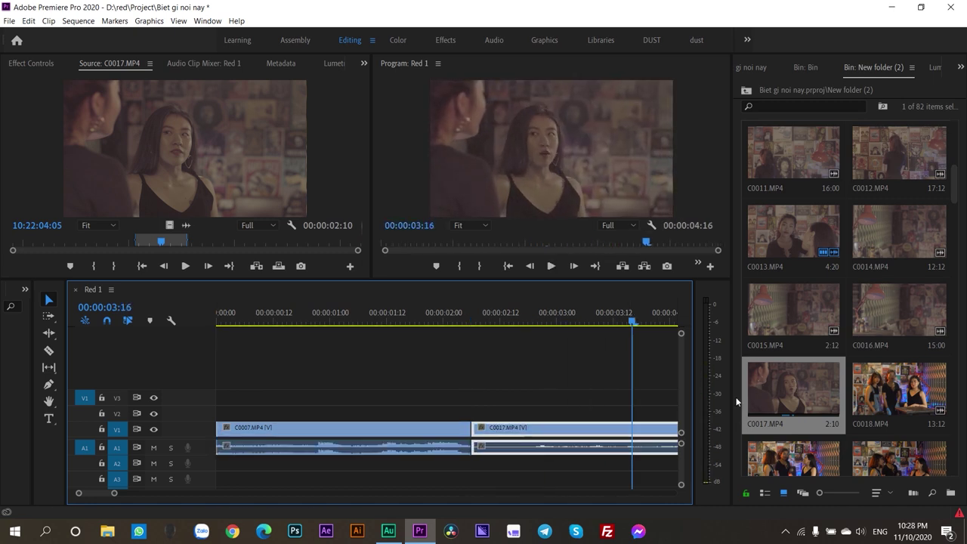
Load C0013.MP4 into the Source monitor and scrub back to an earlier frame
left_click(772, 219)
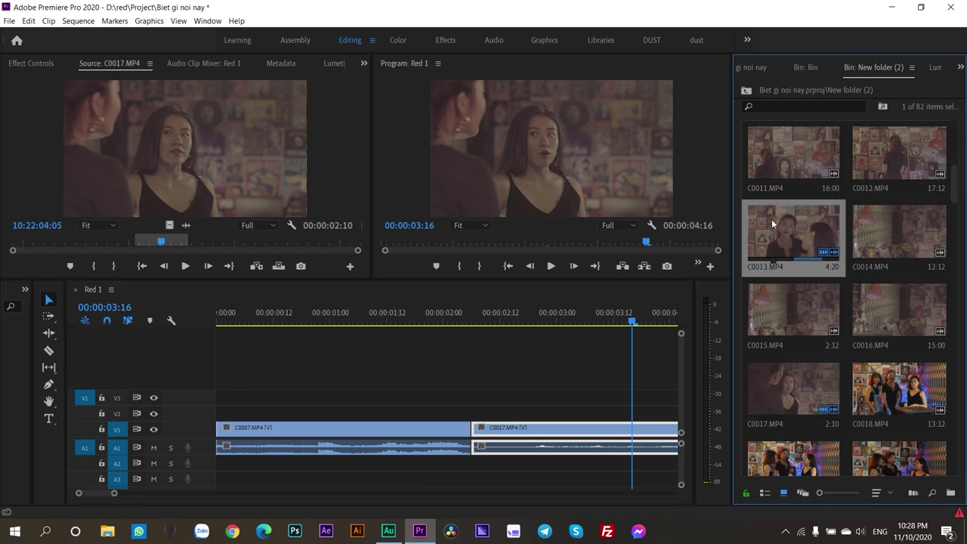
double_click(771, 219)
left_click_drag(287, 250, 188, 249)
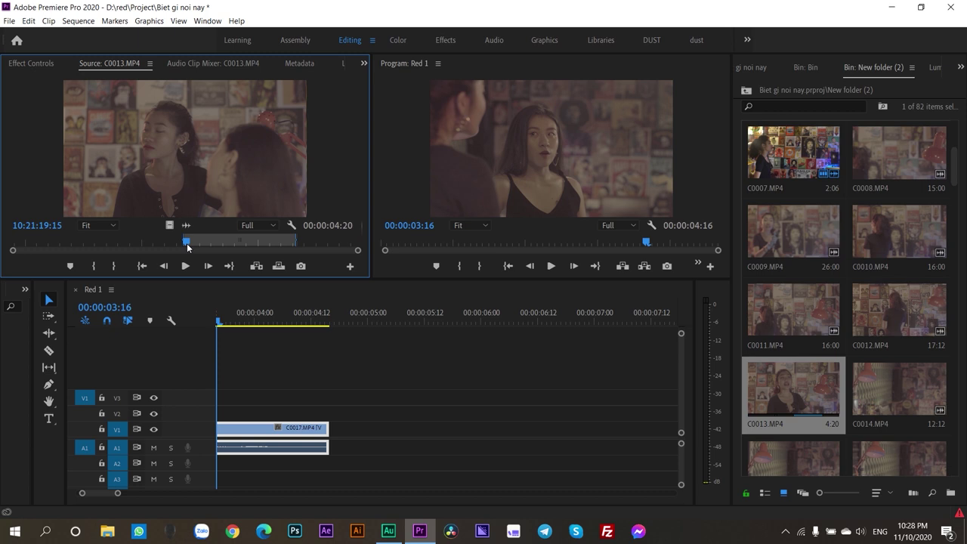
Review Red 1 from about 00:00:04:06, stopping at 00:00:04:13
left_click(218, 321)
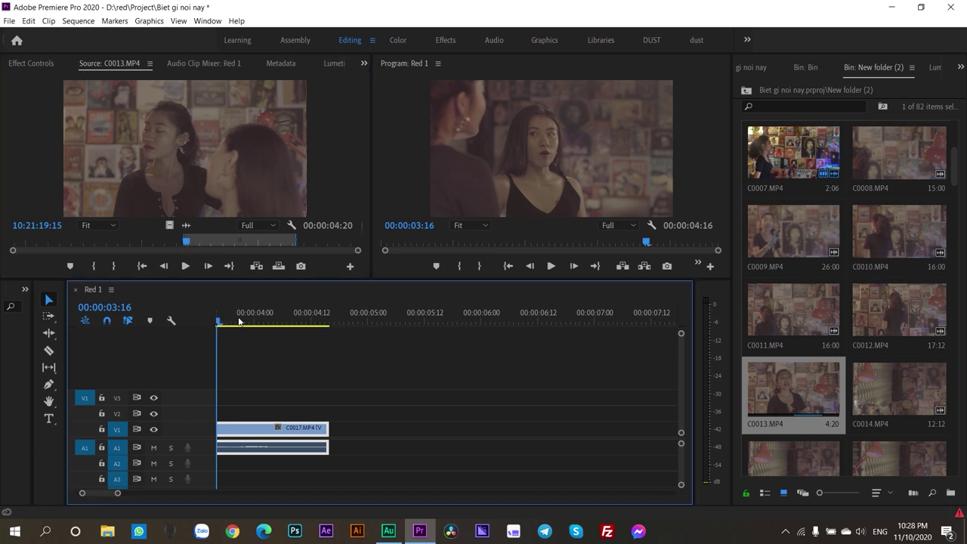
left_click_drag(319, 322, 241, 326)
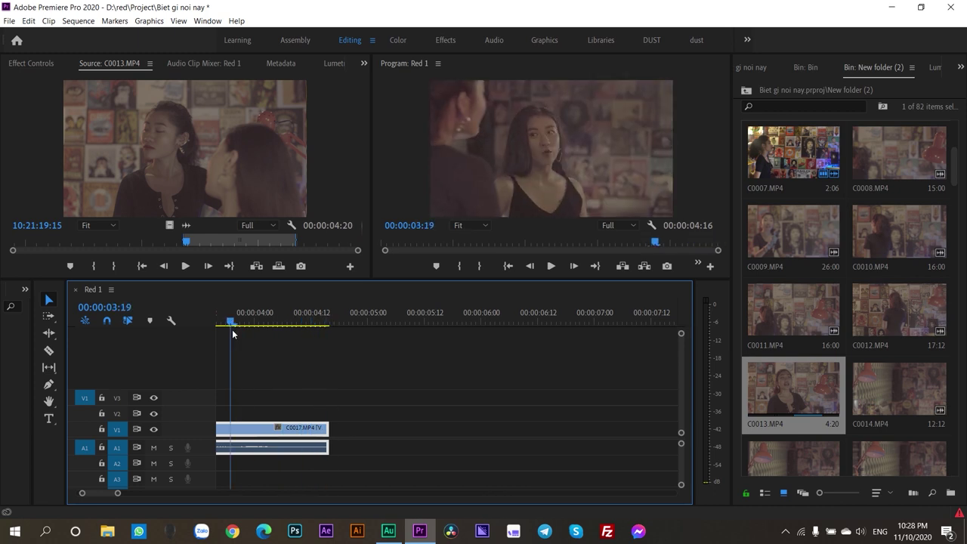
key("space")
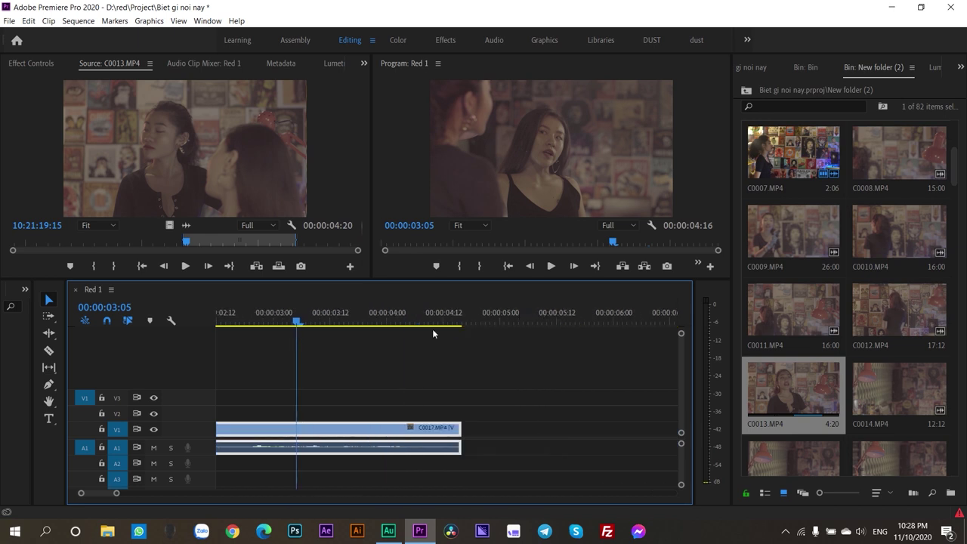
left_click(448, 321)
Drag C0013 from the Source monitor onto V1 after C0017 and play the result
left_click(172, 187)
mouse_move(173, 187)
left_mouse_down()
mouse_move(482, 428)
mouse_move(467, 428)
left_mouse_up()
left_click(296, 331)
key("space")
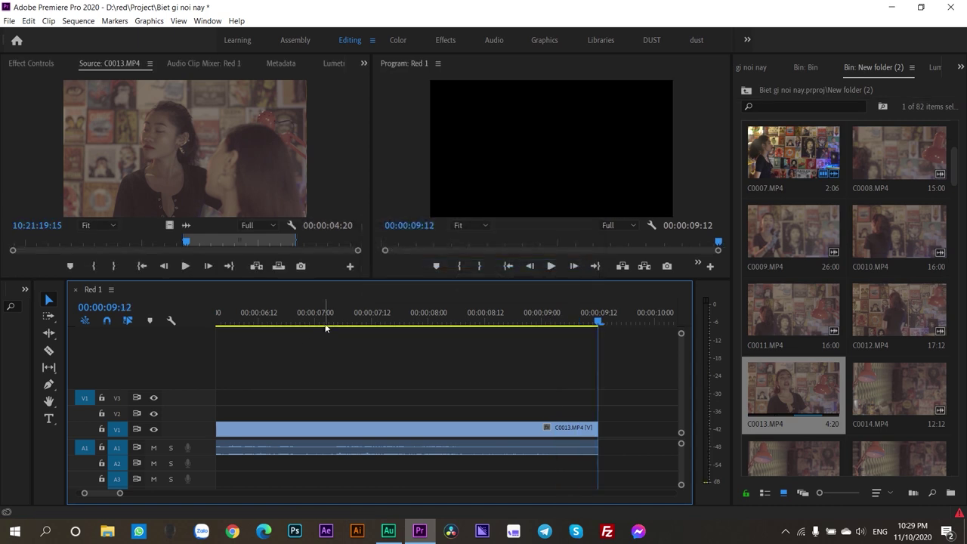
Zoom the timeline out and in, checking the sequence start and end
left_click(326, 325)
key("minus")
key("minus")
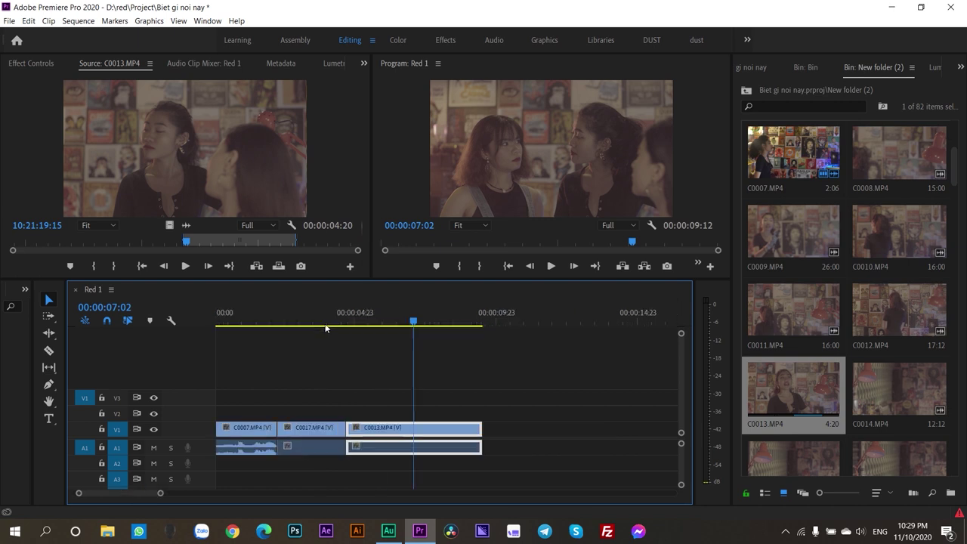
key("minus")
key("minus")
key("equal")
key("equal")
key("equal")
key("equal")
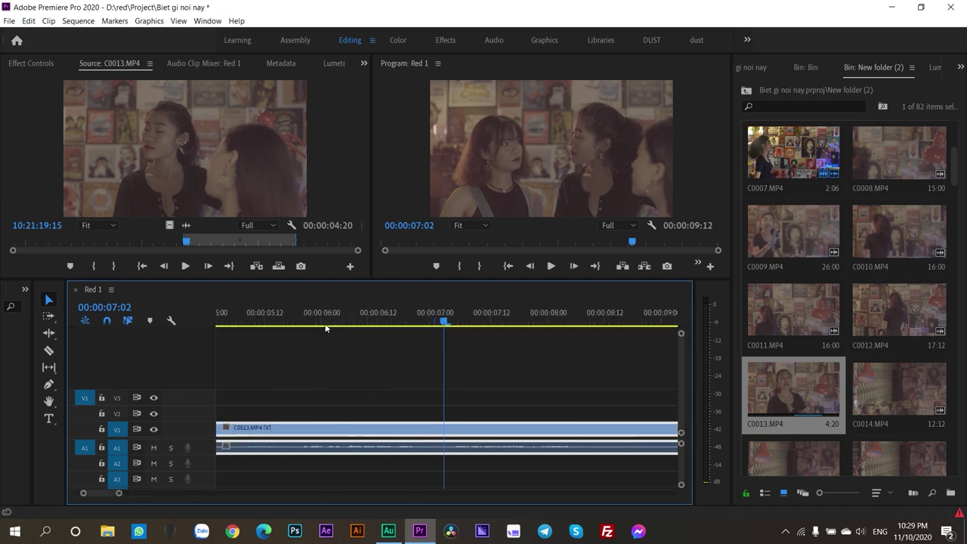
key("Home")
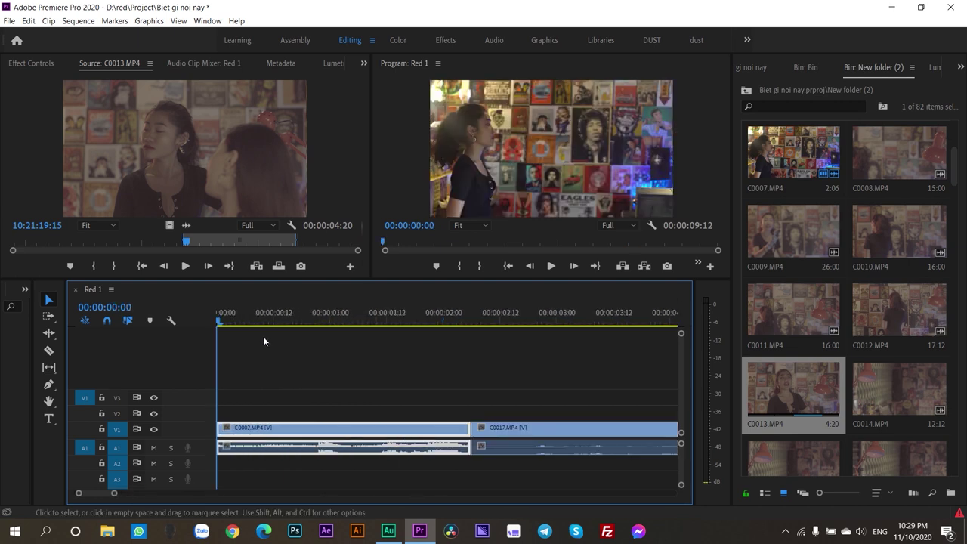
key("End")
key("Home")
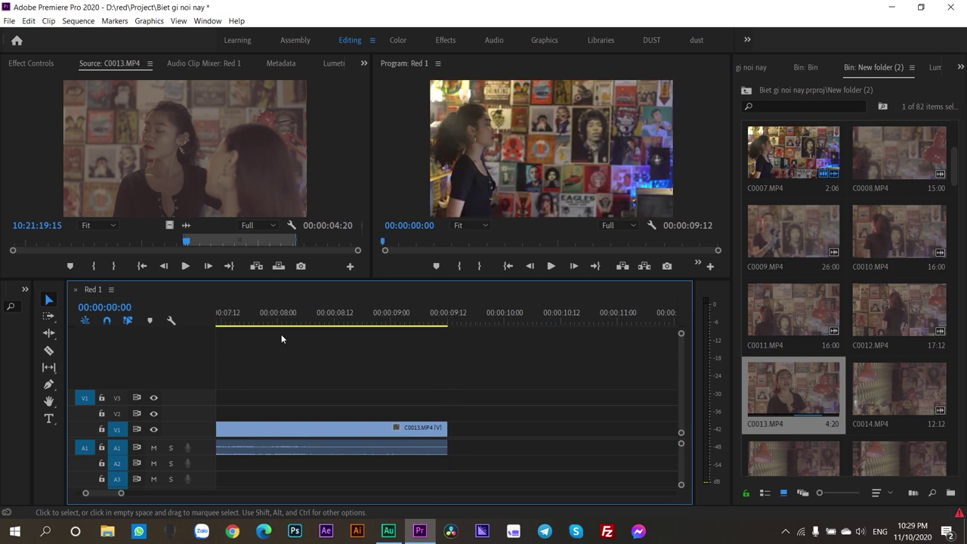
key("End")
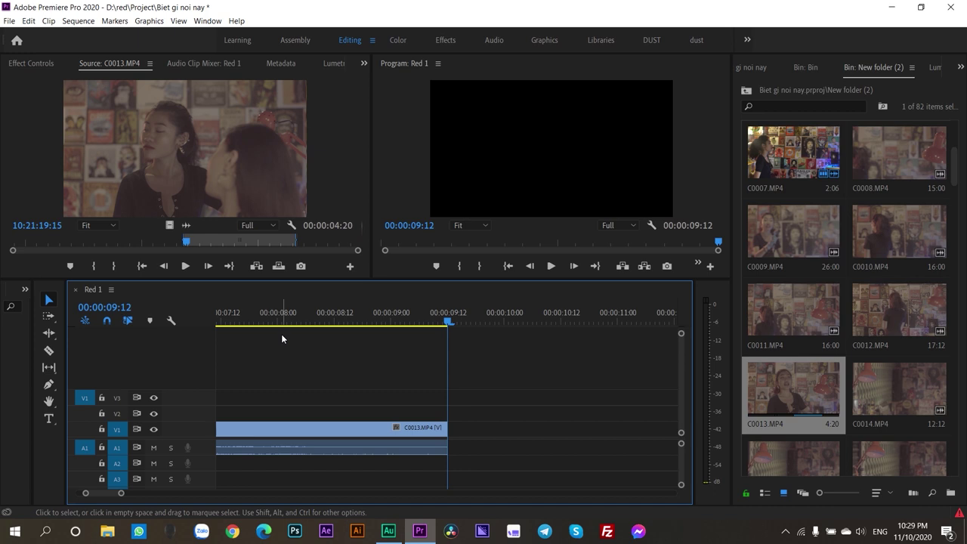
Save the project and open its D:\red\Project folder in File Explorer
key("ctrl+s")
key("alt+Tab")
double_click(58, 111)
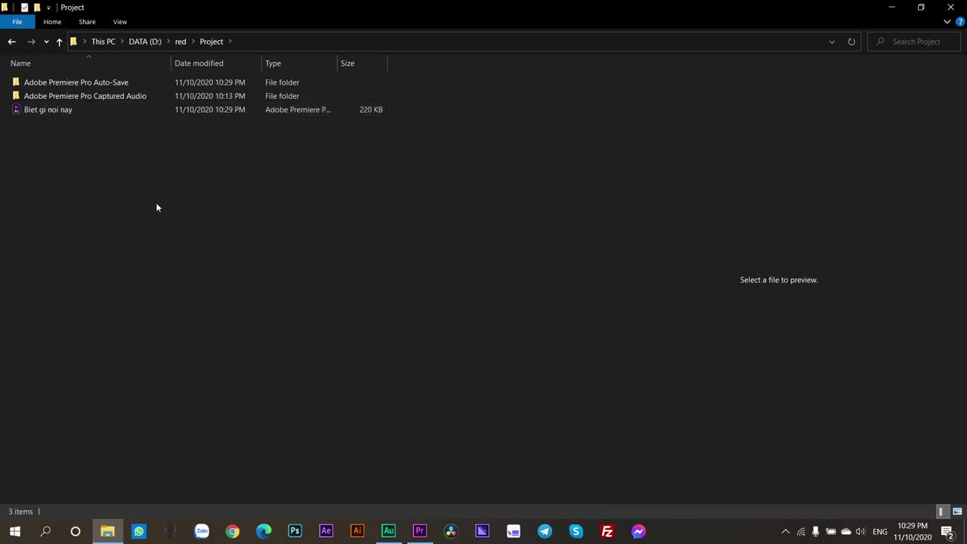
Open the Auto-Save folder, select the newest of 14 saved versions, and return to Premiere
left_click(50, 85)
double_click(50, 87)
left_click(161, 259)
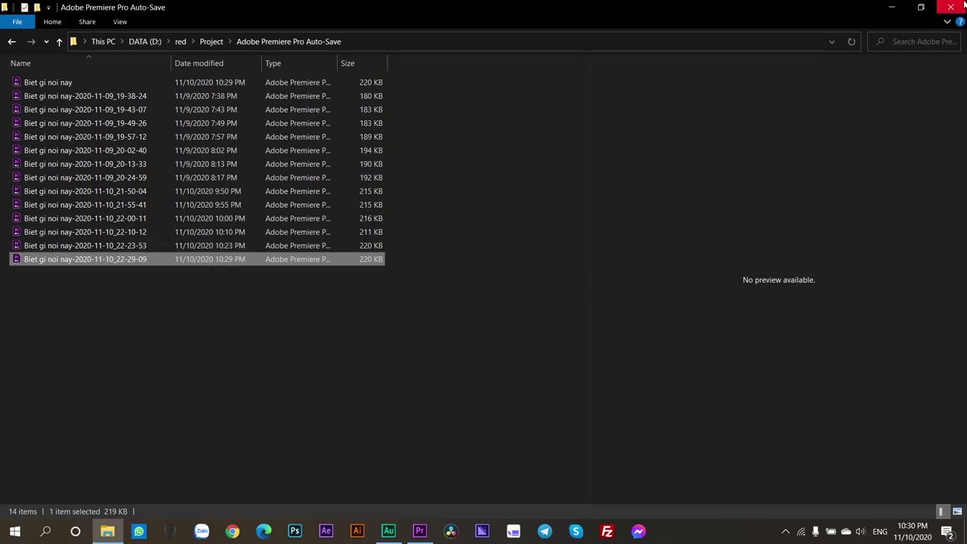
key("alt+Tab")
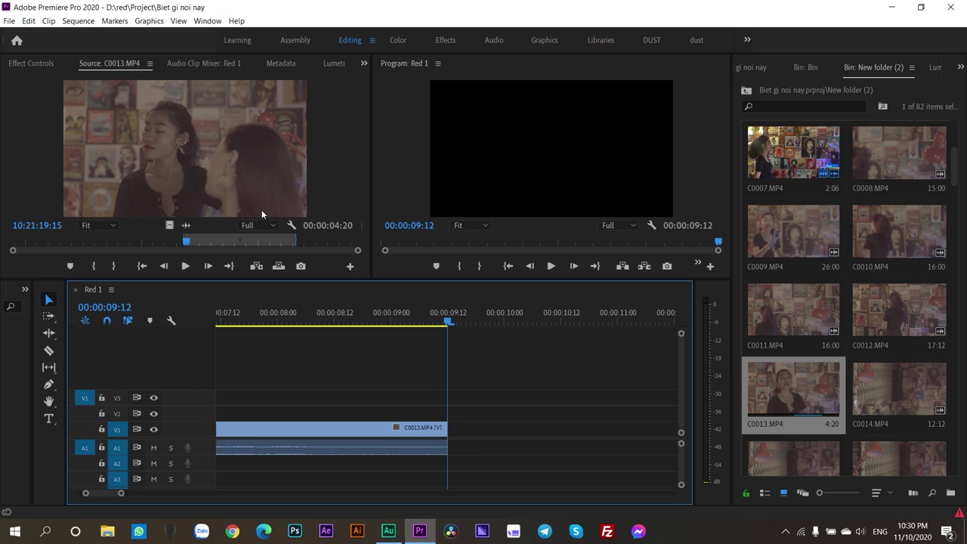
Show the Edit > Preferences submenu listing categories from General to Trim
left_click(9, 20)
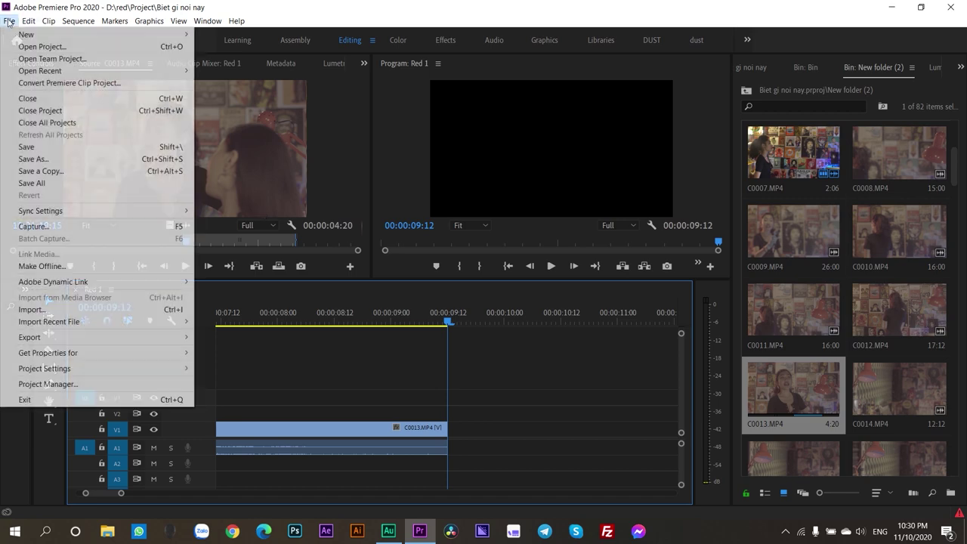
mouse_move(26, 21)
mouse_move(80, 357)
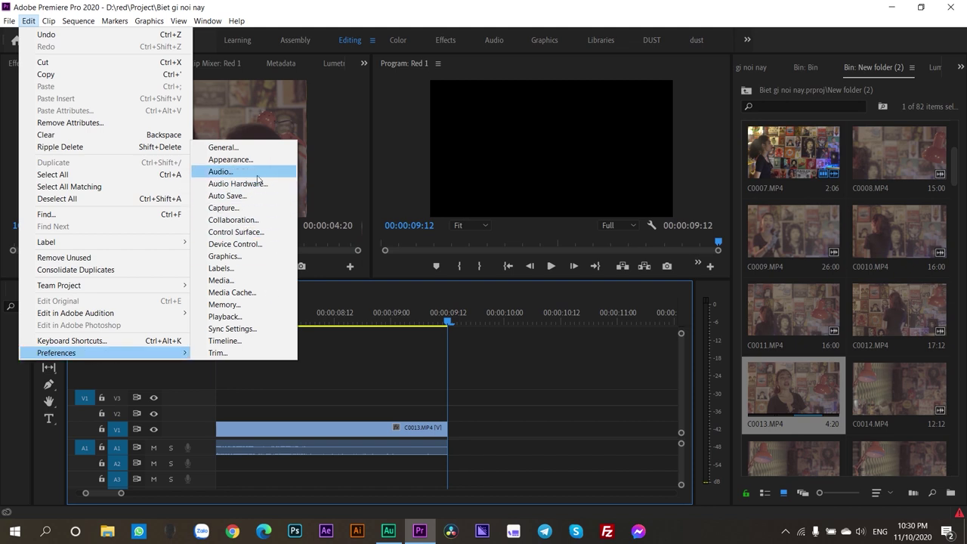
Check Auto Save preferences (every 5 minutes, 20 versions) and close them unchanged
left_click(257, 196)
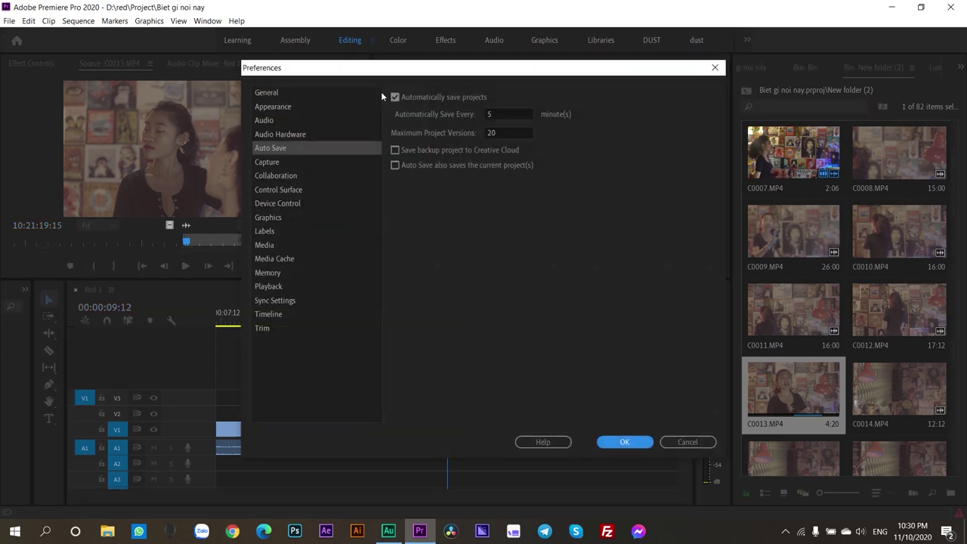
left_click(502, 114)
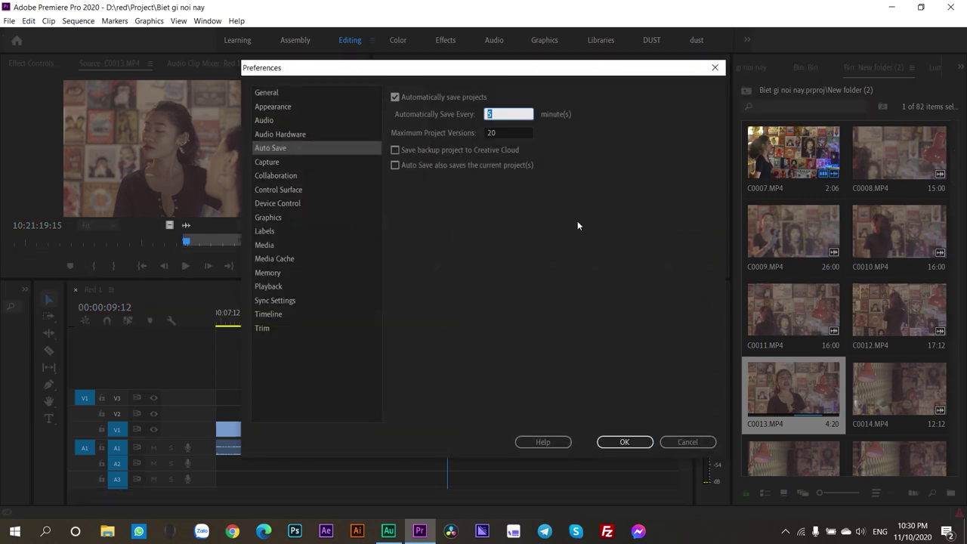
key("Return")
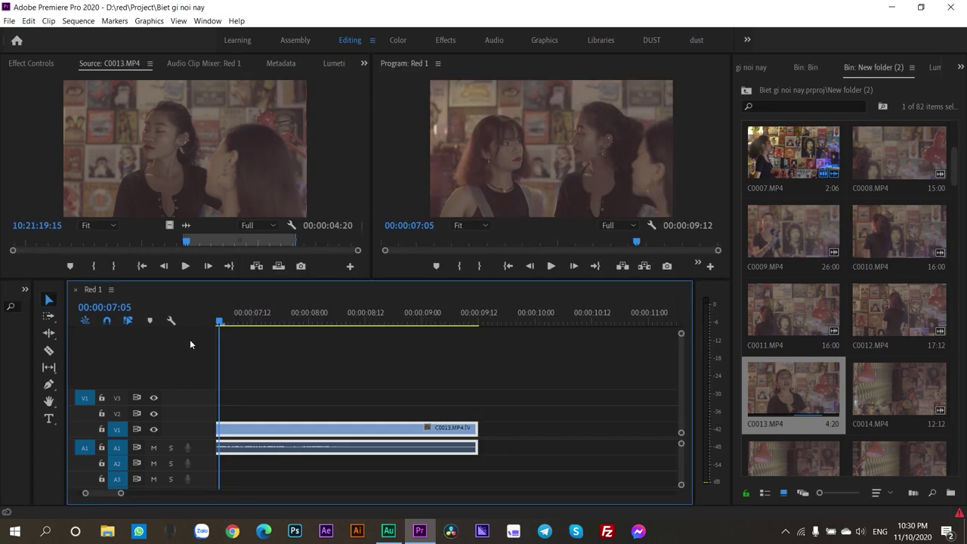